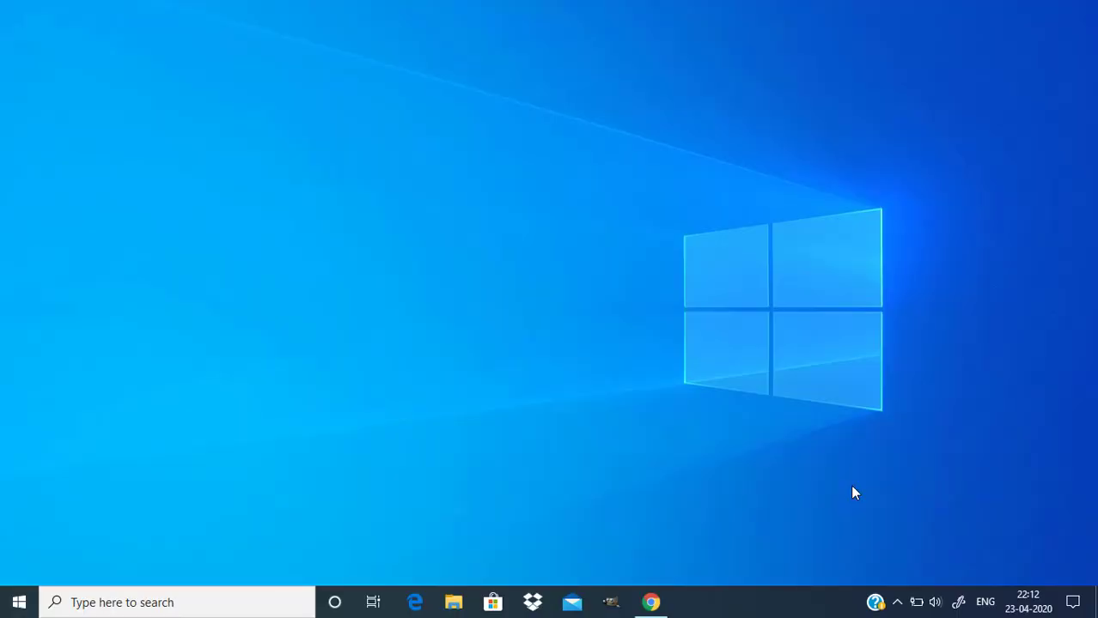
Open Chrome at obsproject.com and download the OBS Studio 25.0.4 Windows installer
{"action": "left_click", "coordinate": [659, 602]}
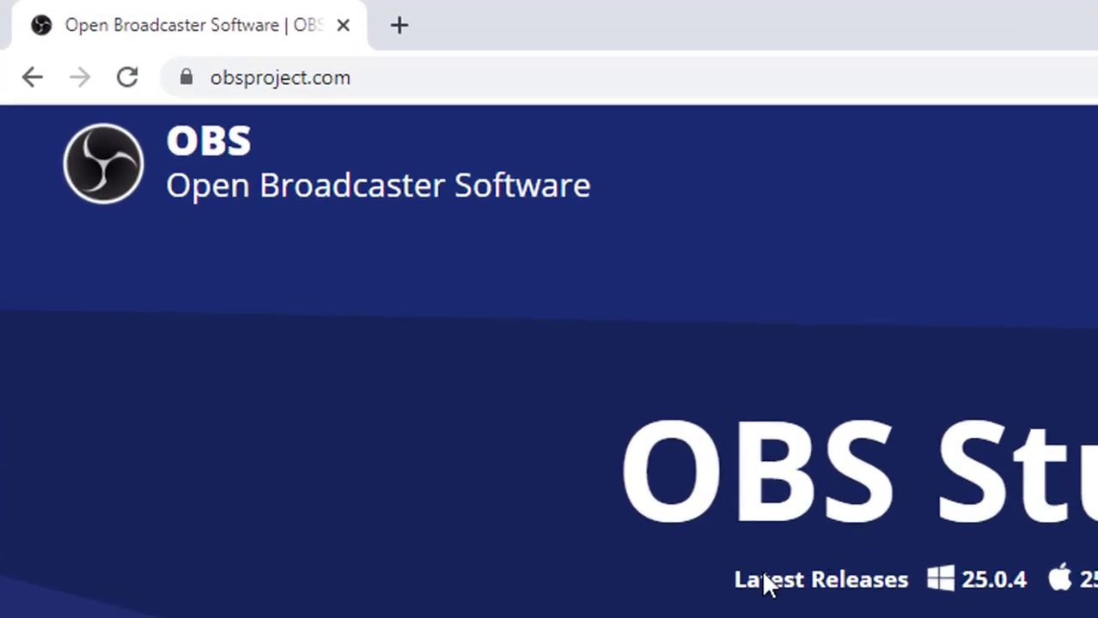
{"action": "left_click", "coordinate": [214, 86]}
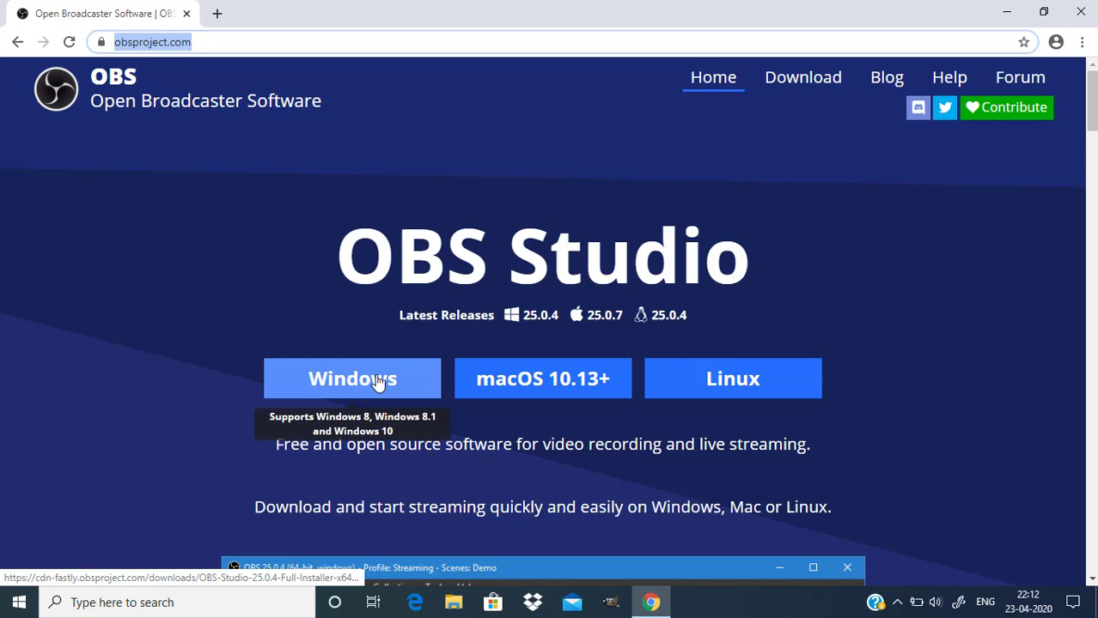
{"action": "left_click", "coordinate": [377, 383]}
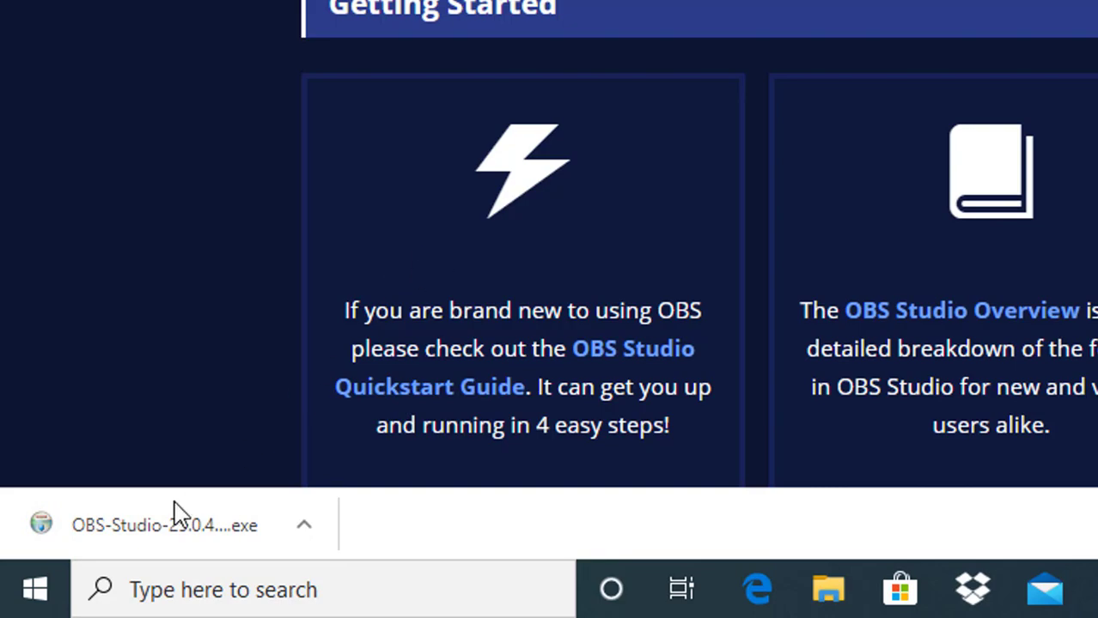
Run the OBS-Studio-25.0.4 installer with defaults into C:\Program Files\obs-studio and launch OBS
{"action": "left_click", "coordinate": [166, 525]}
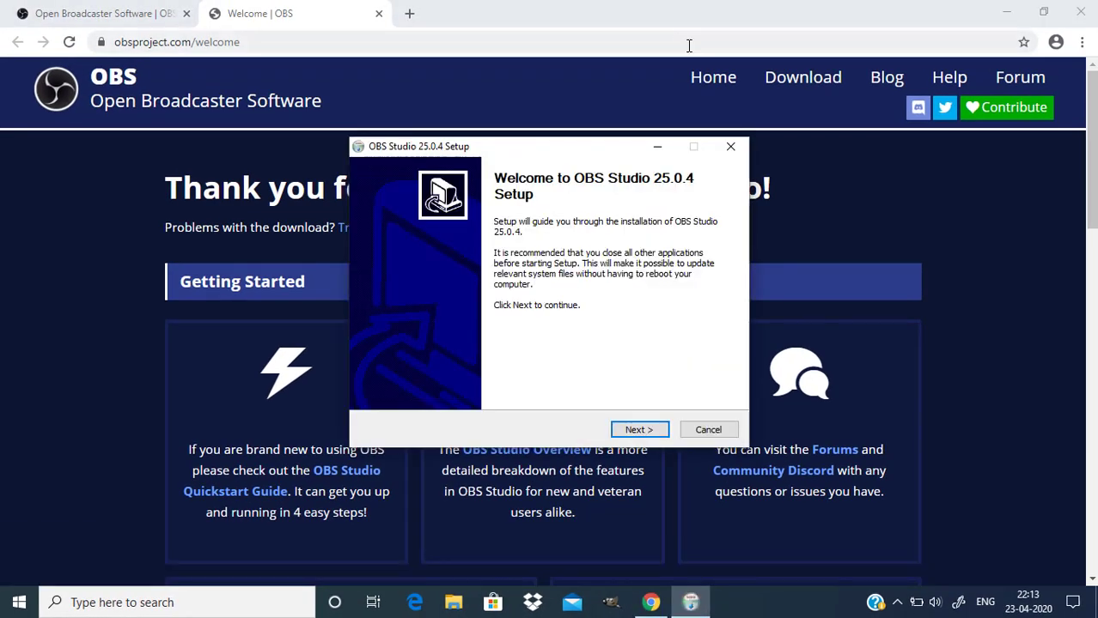
{"action": "left_click", "coordinate": [1007, 12]}
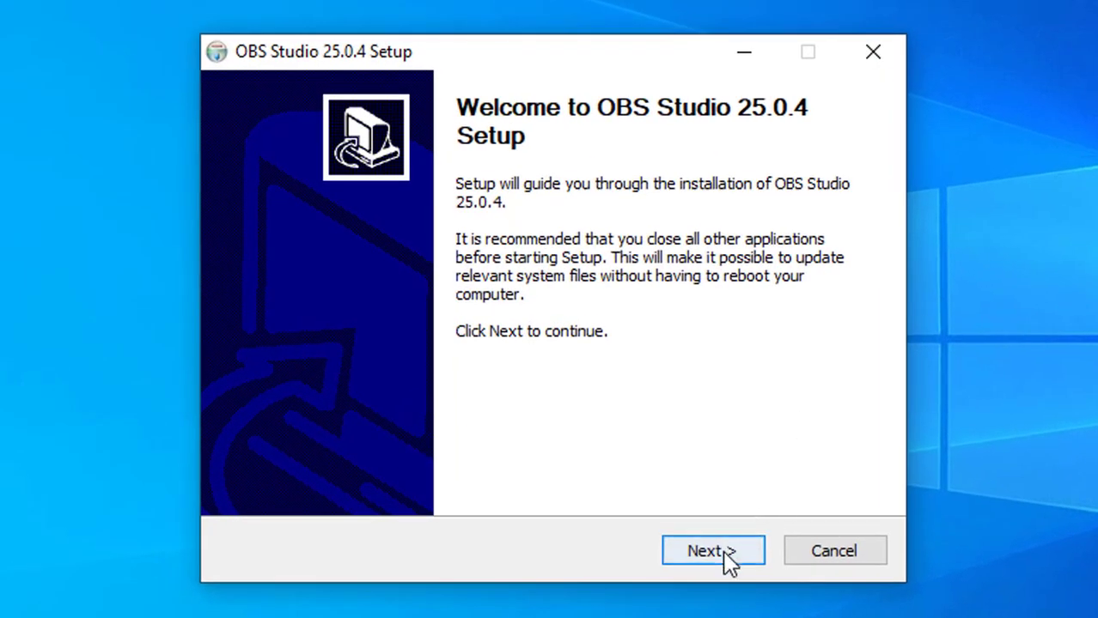
{"action": "left_click", "coordinate": [711, 560]}
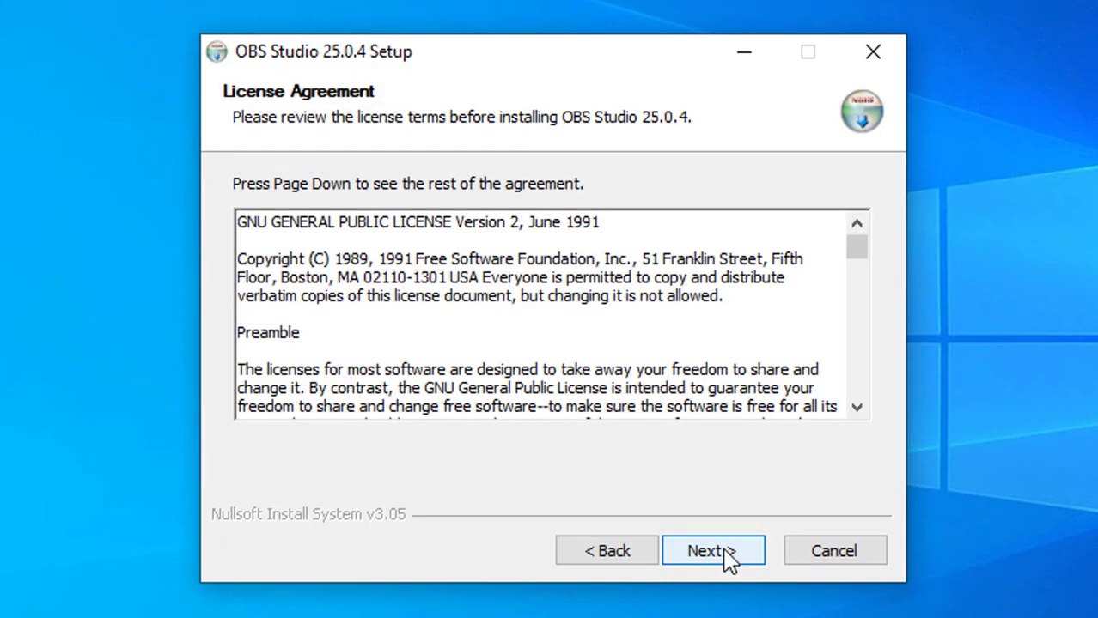
{"action": "left_click", "coordinate": [723, 557]}
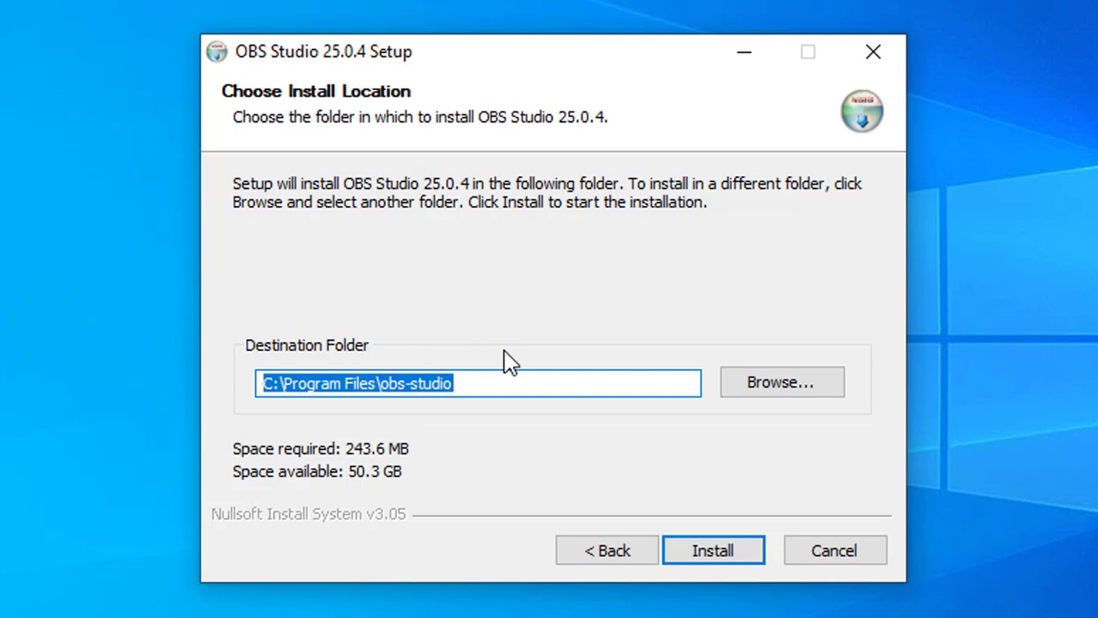
{"action": "left_click", "coordinate": [726, 550]}
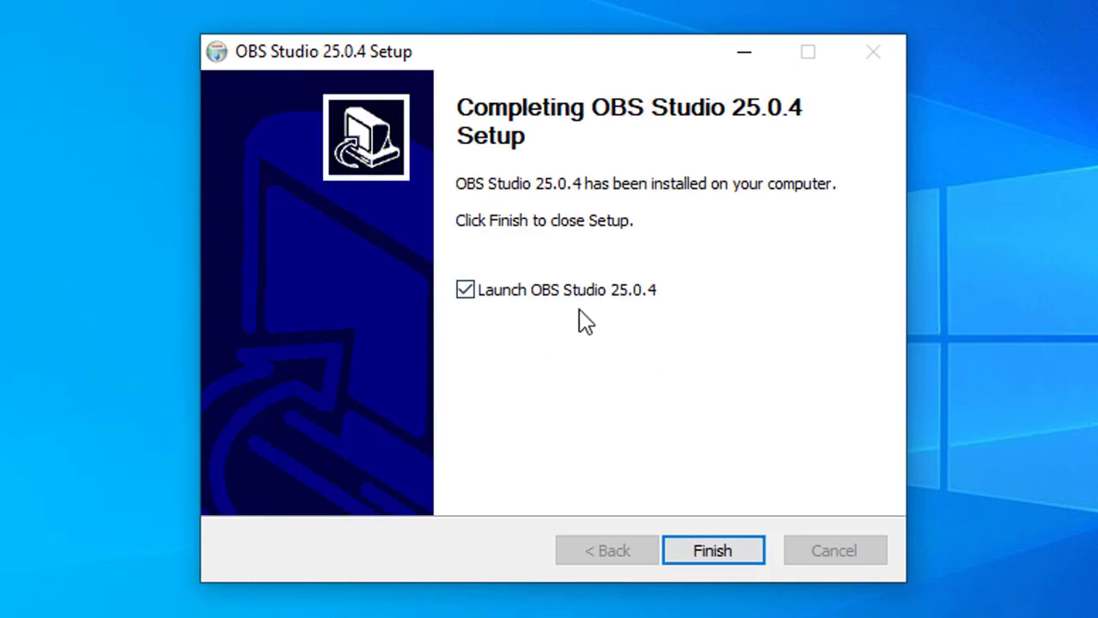
{"action": "left_click", "coordinate": [734, 553]}
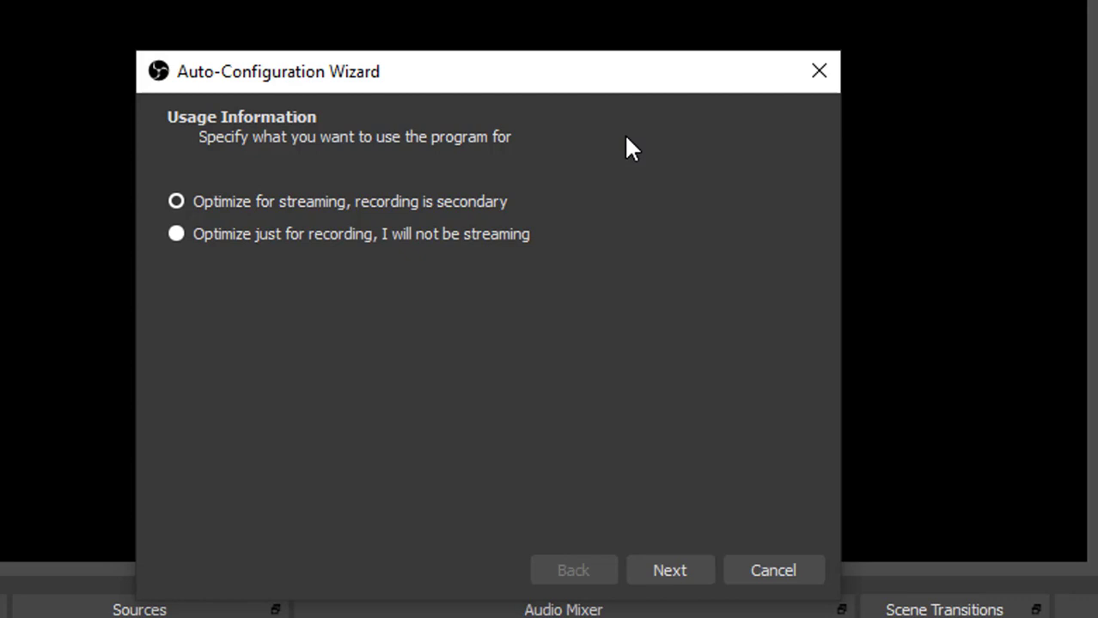
Optimize just for recording with a 1920x1080 base resolution and 60 FPS, then apply the settings
{"action": "left_click", "coordinate": [178, 236]}
{"action": "left_click", "coordinate": [683, 563]}
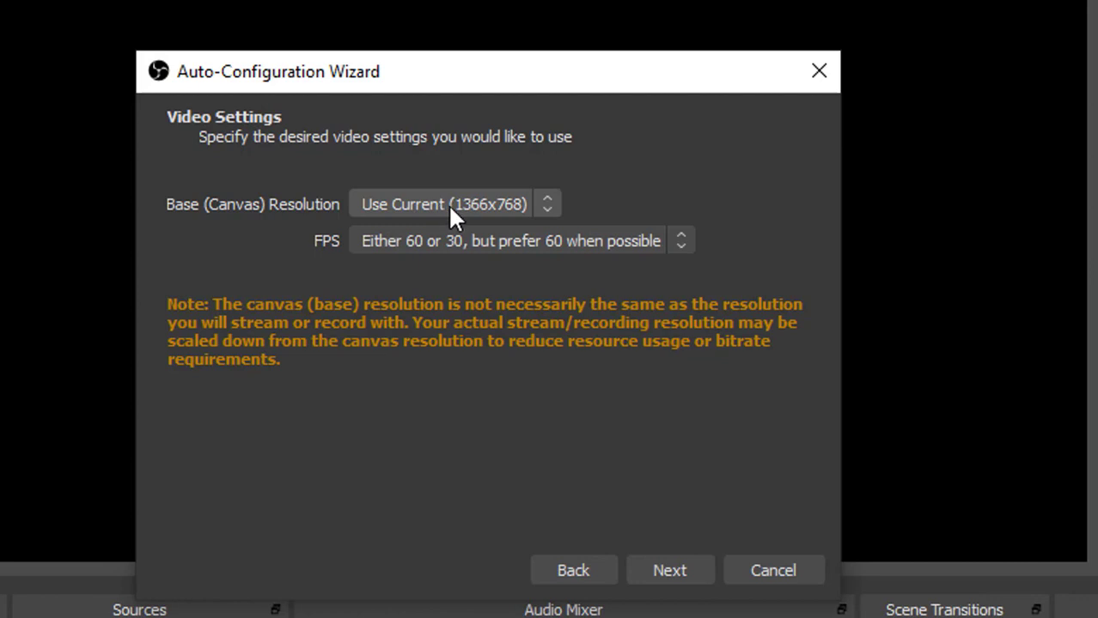
{"action": "left_click", "coordinate": [477, 210]}
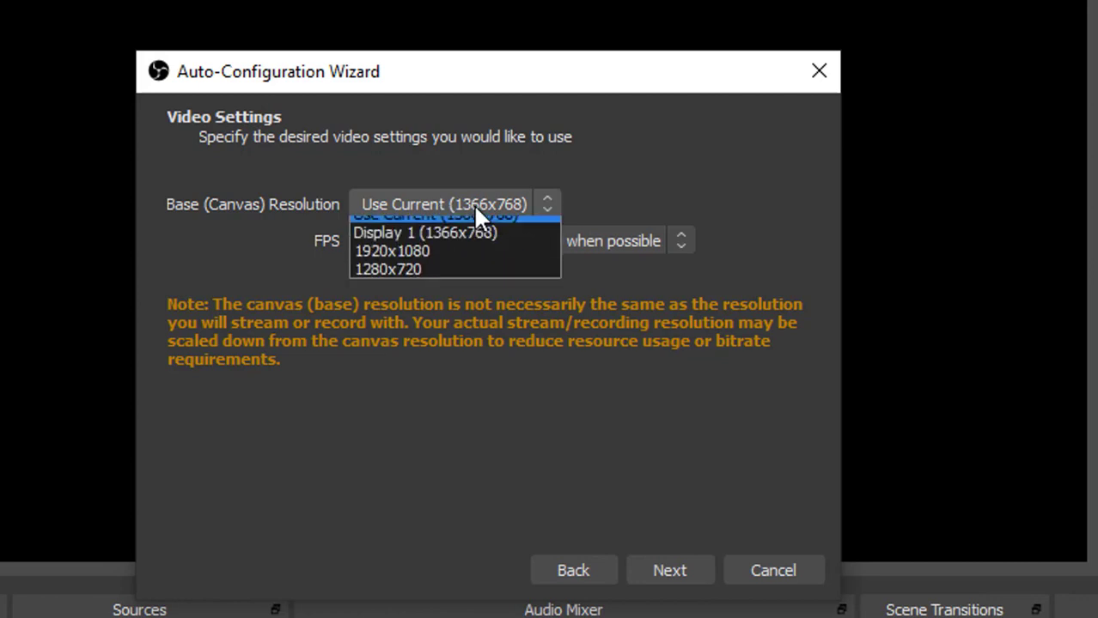
{"action": "left_click", "coordinate": [426, 262]}
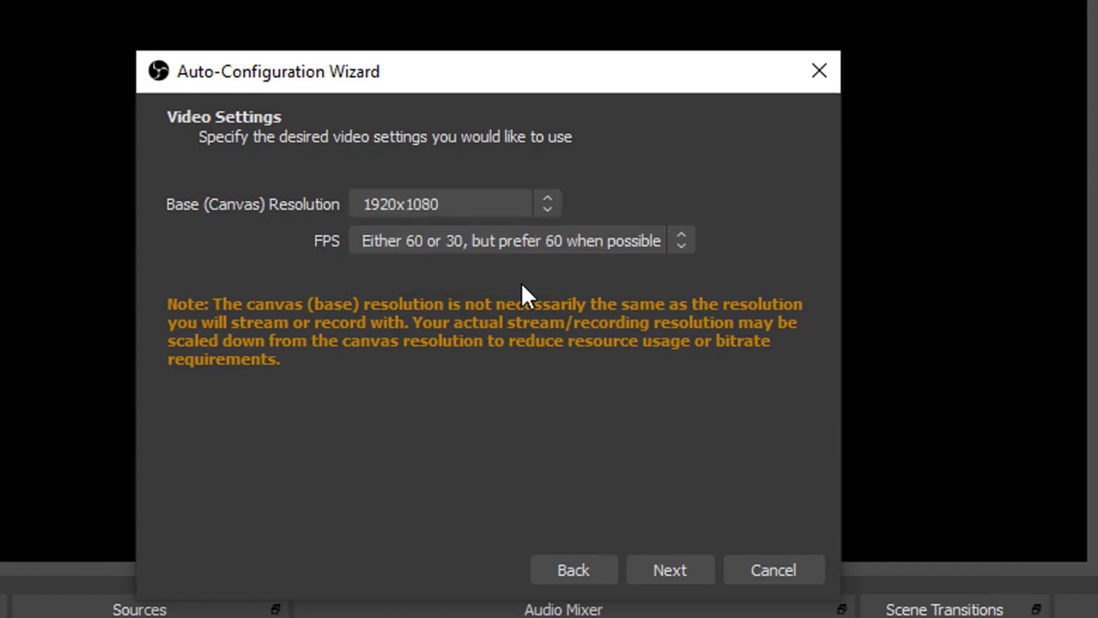
{"action": "left_click", "coordinate": [419, 240]}
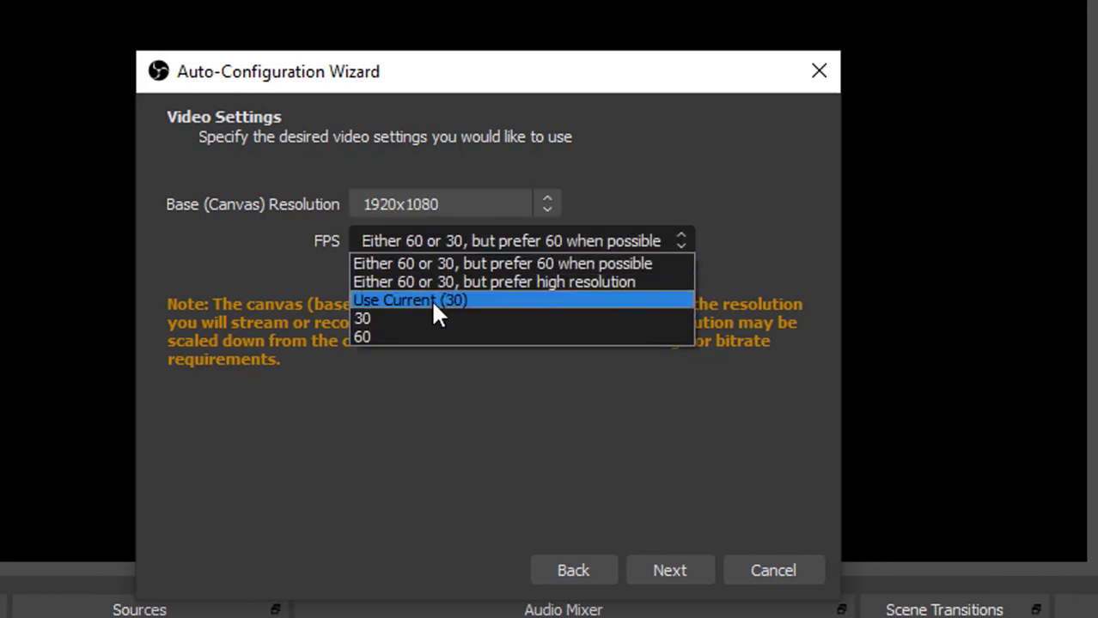
{"action": "left_click", "coordinate": [411, 336]}
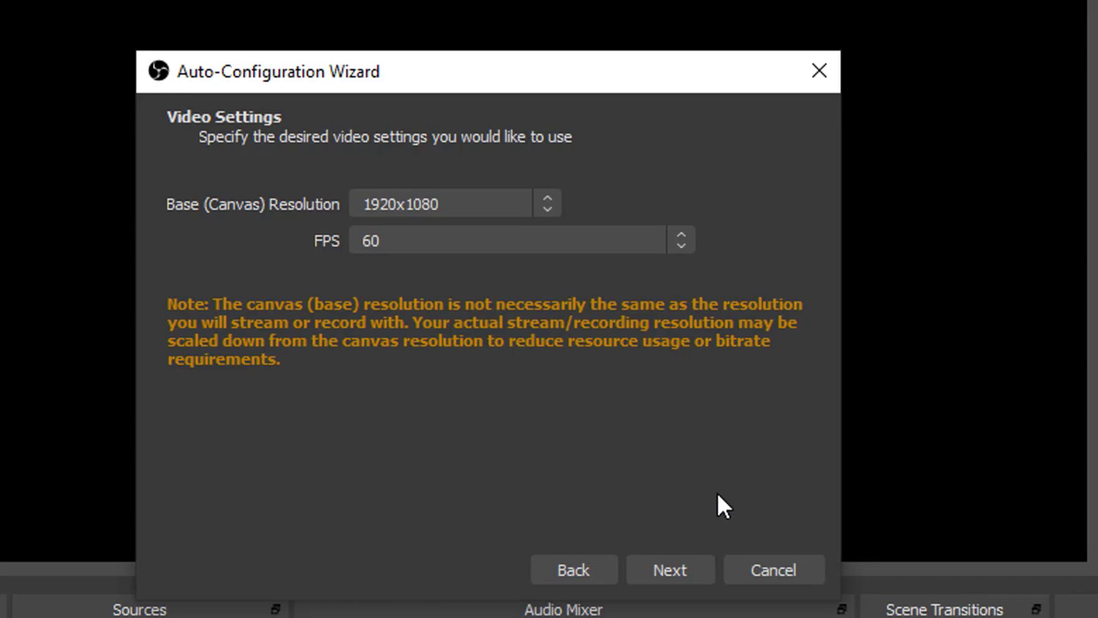
{"action": "left_click", "coordinate": [683, 572]}
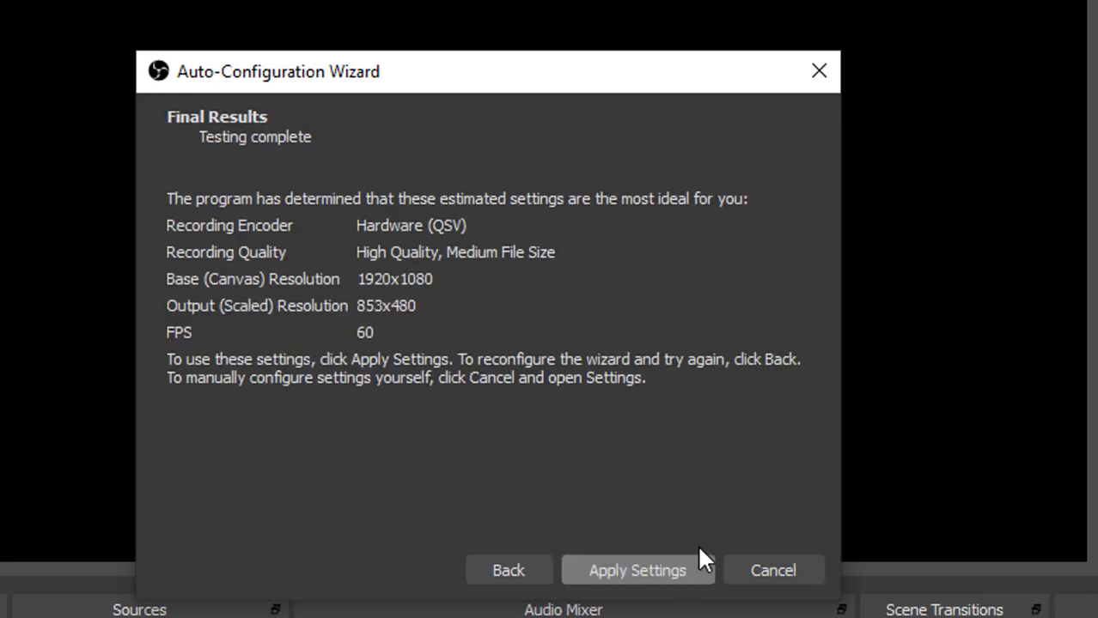
{"action": "left_click", "coordinate": [641, 566]}
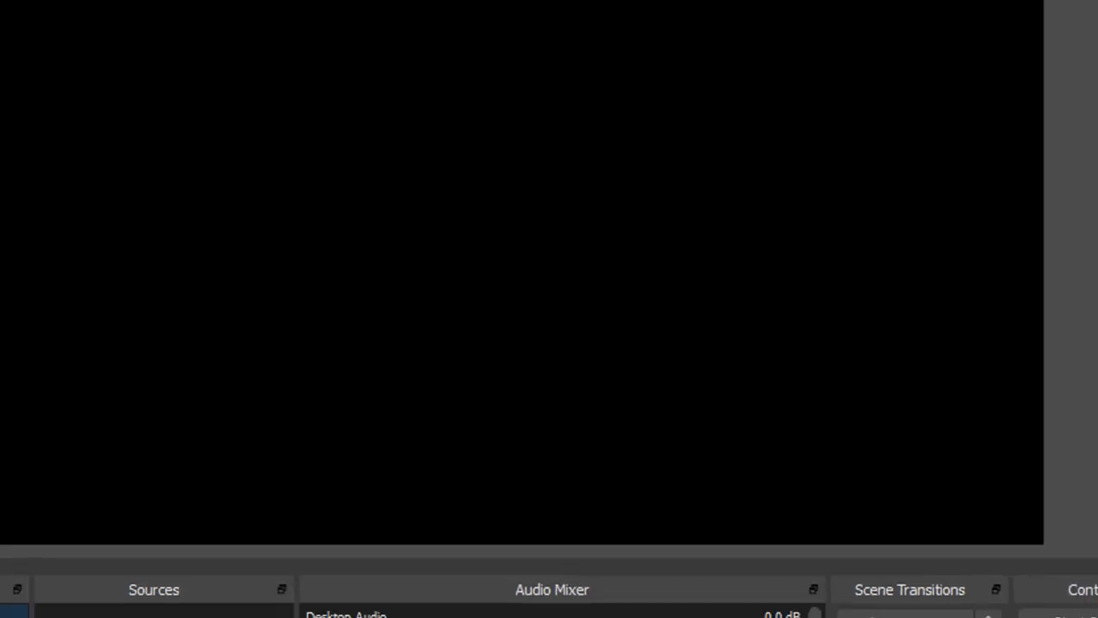
Maximize OBS and set the Video Output (Scaled) Resolution to 1920x1080
{"action": "double_click", "coordinate": [581, 17]}
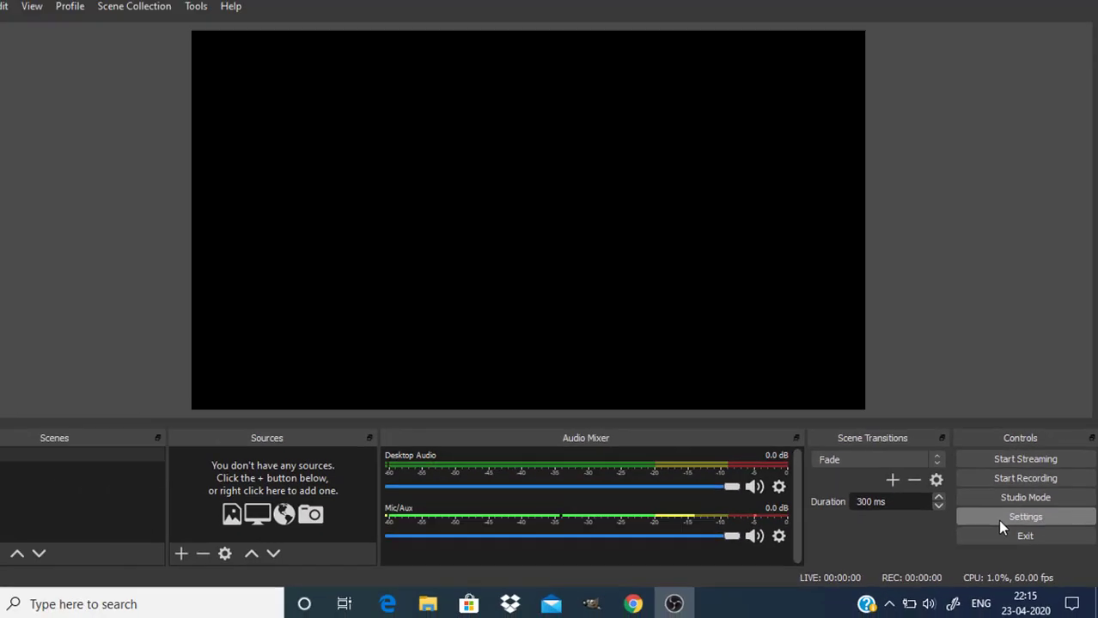
{"action": "left_click", "coordinate": [896, 481]}
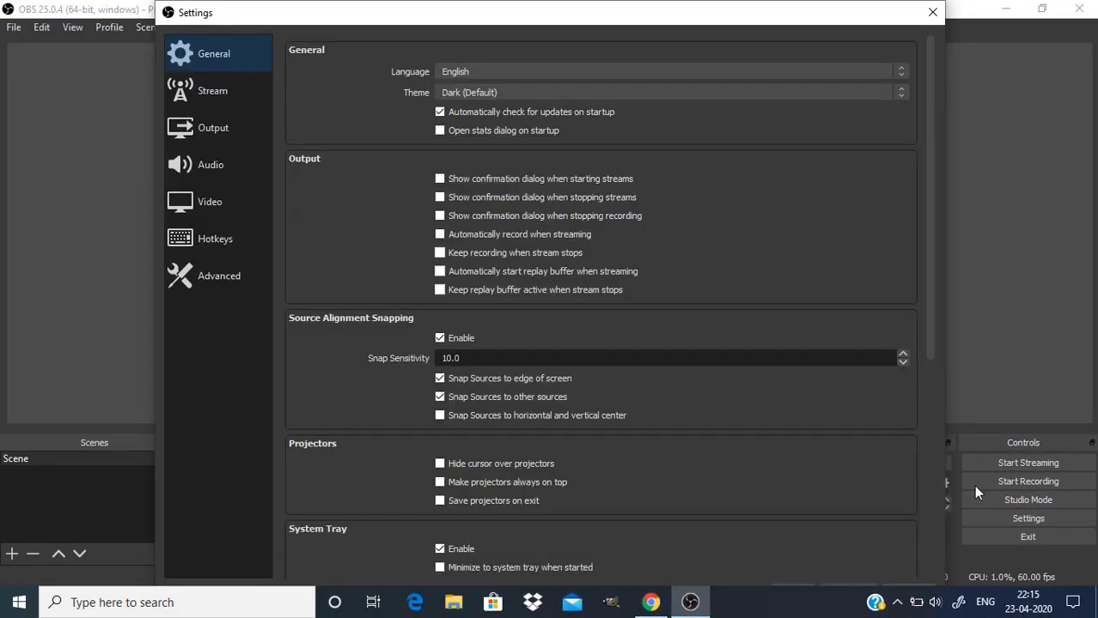
{"action": "left_click", "coordinate": [222, 202]}
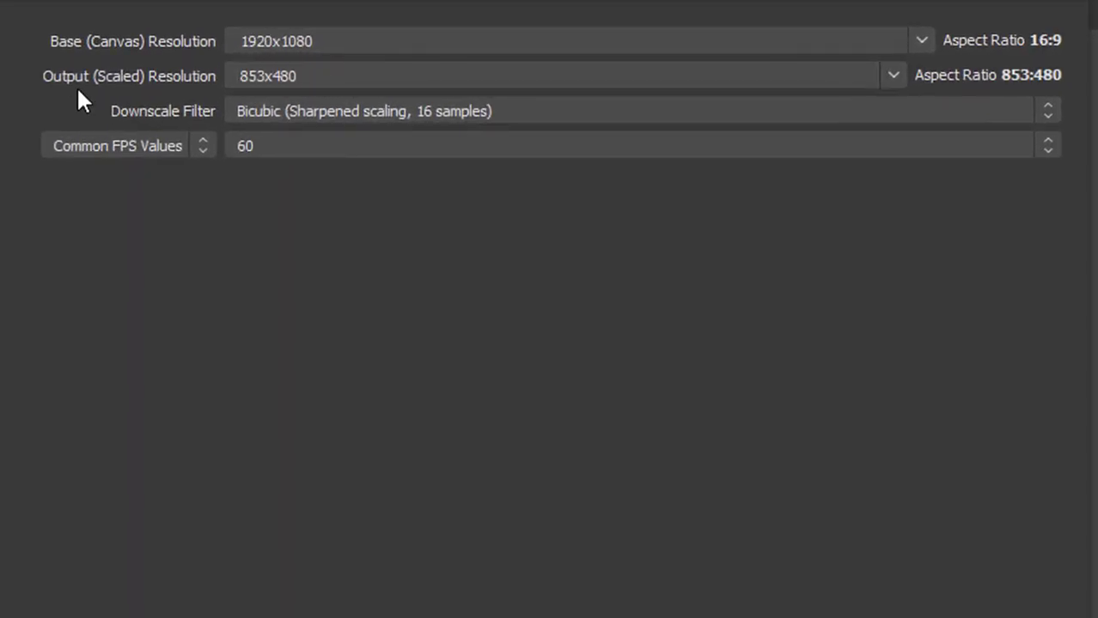
{"action": "left_click", "coordinate": [430, 74]}
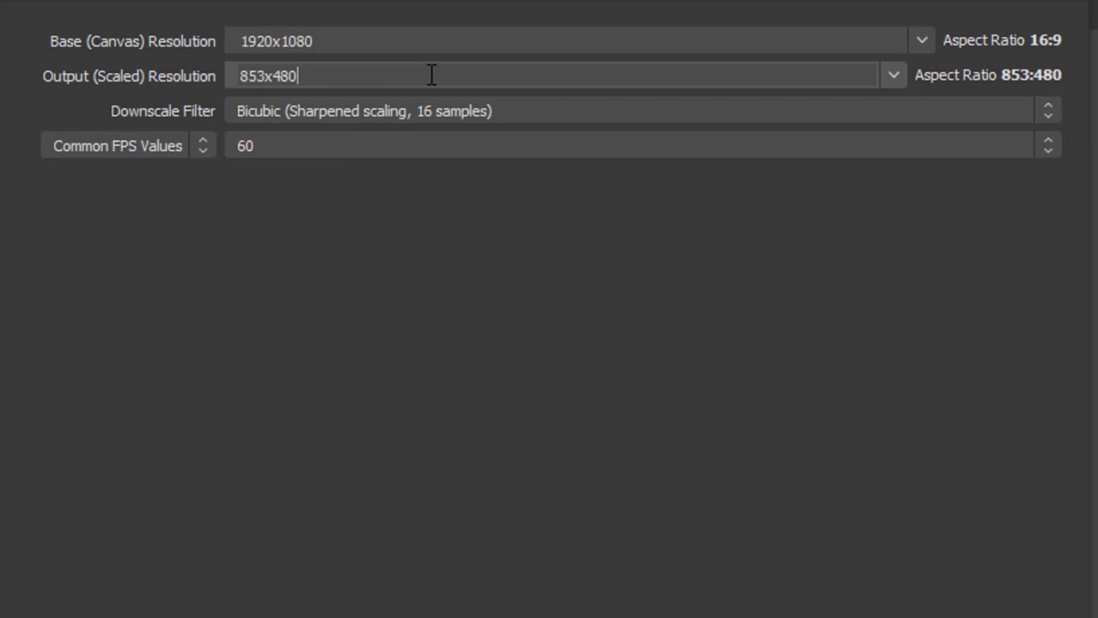
{"action": "left_click", "coordinate": [893, 75]}
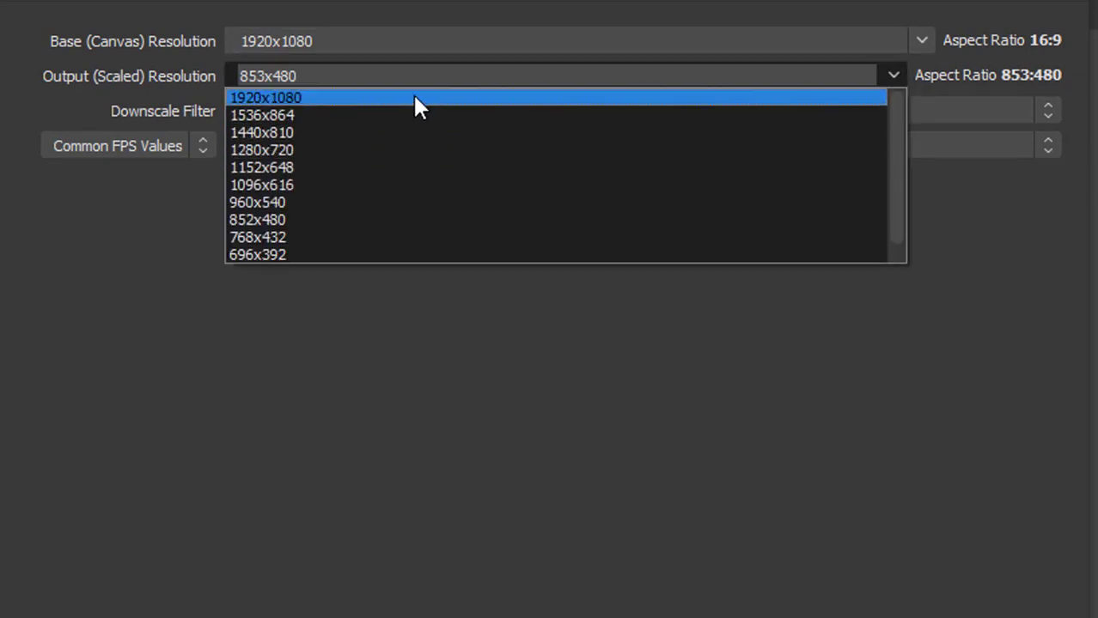
{"action": "left_click", "coordinate": [416, 98]}
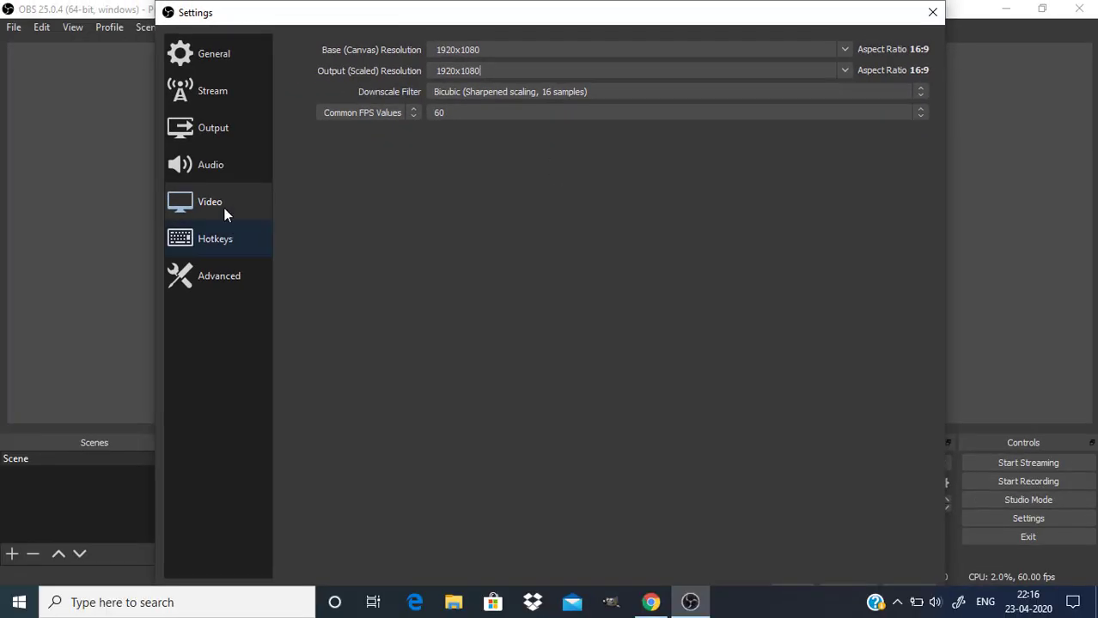
{"action": "left_click", "coordinate": [213, 129]}
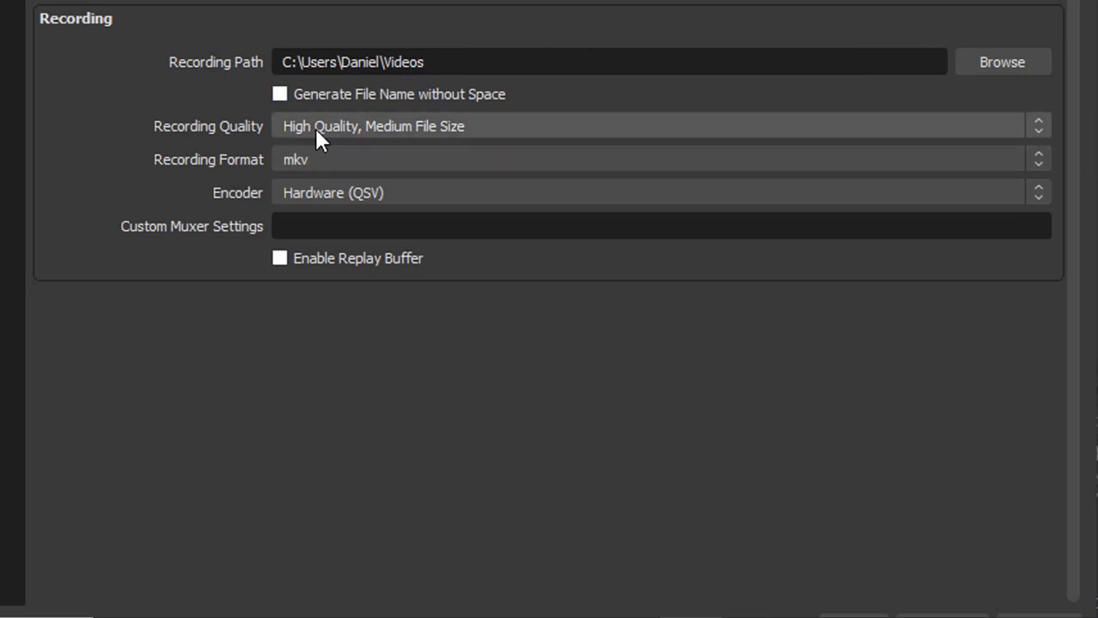
Keep Recording Quality at Indistinguishable Quality after dismissing the lossless warning
{"action": "left_click", "coordinate": [397, 127]}
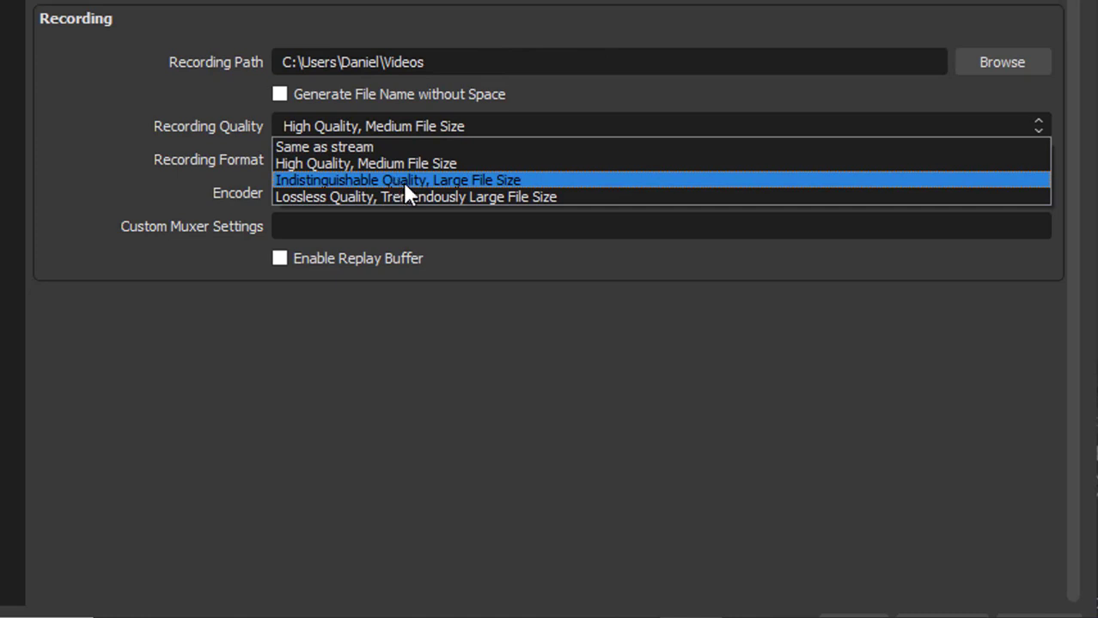
{"action": "left_click", "coordinate": [402, 180]}
{"action": "left_click", "coordinate": [412, 130]}
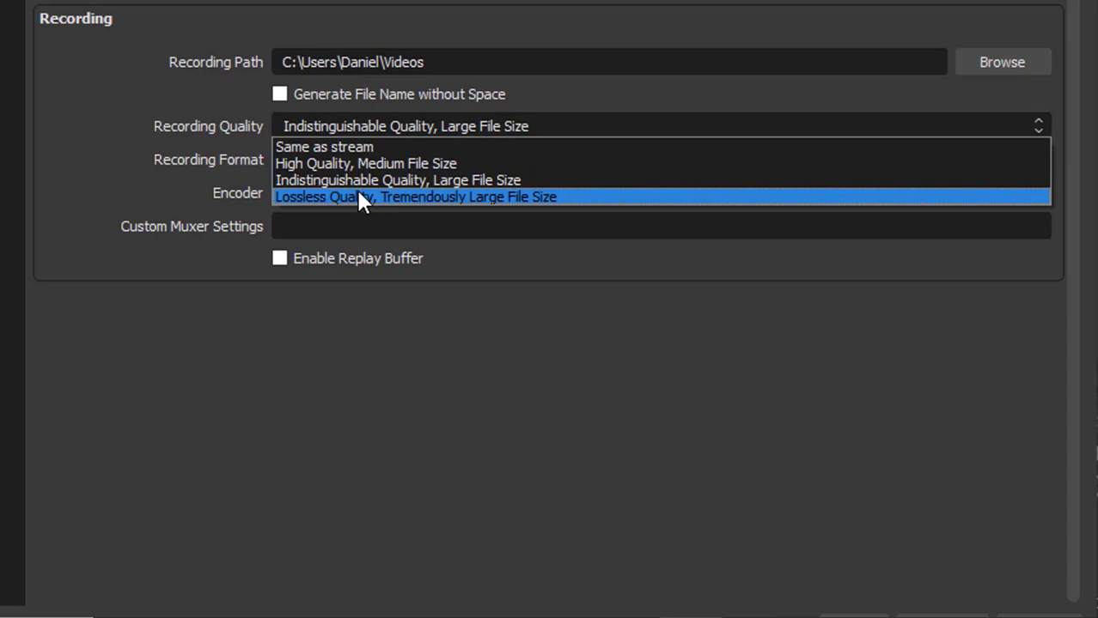
{"action": "left_click", "coordinate": [361, 198]}
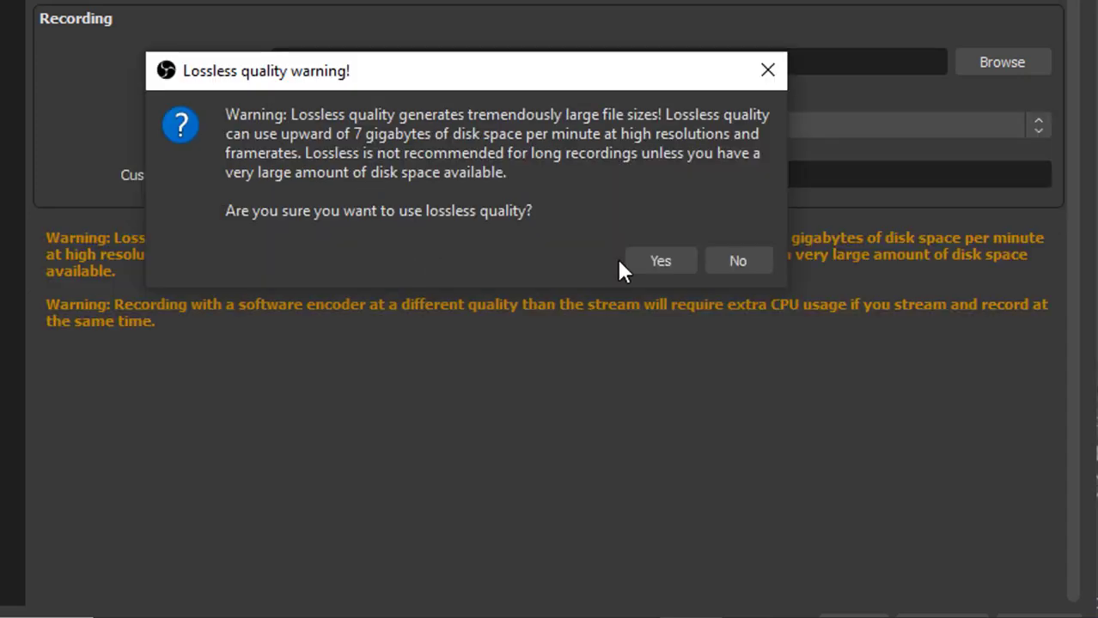
{"action": "left_click", "coordinate": [761, 77]}
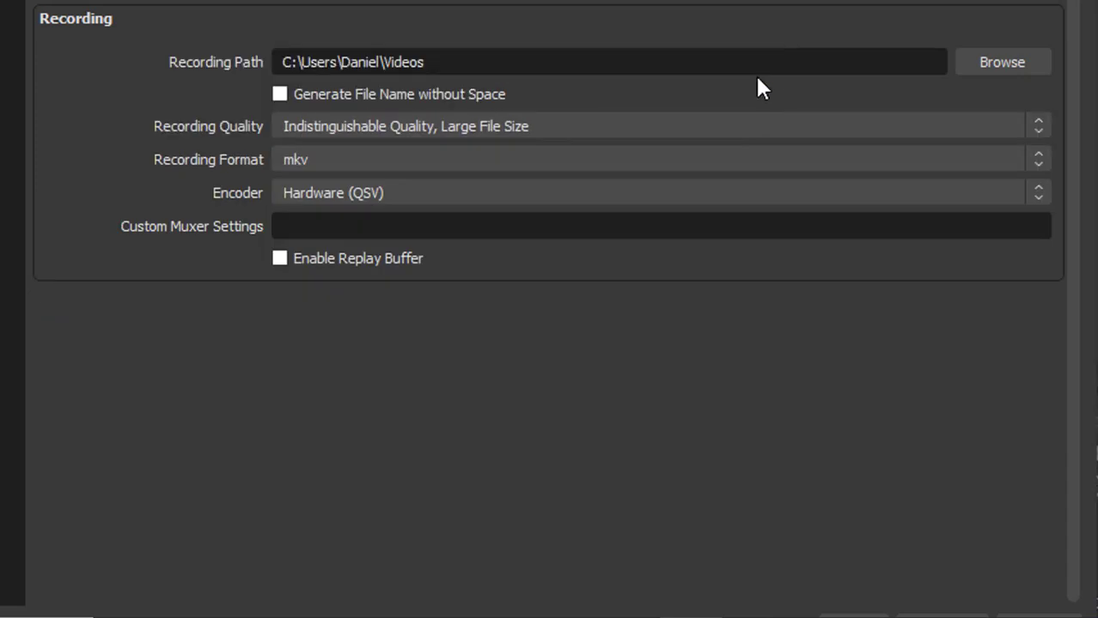
{"action": "left_click", "coordinate": [422, 126]}
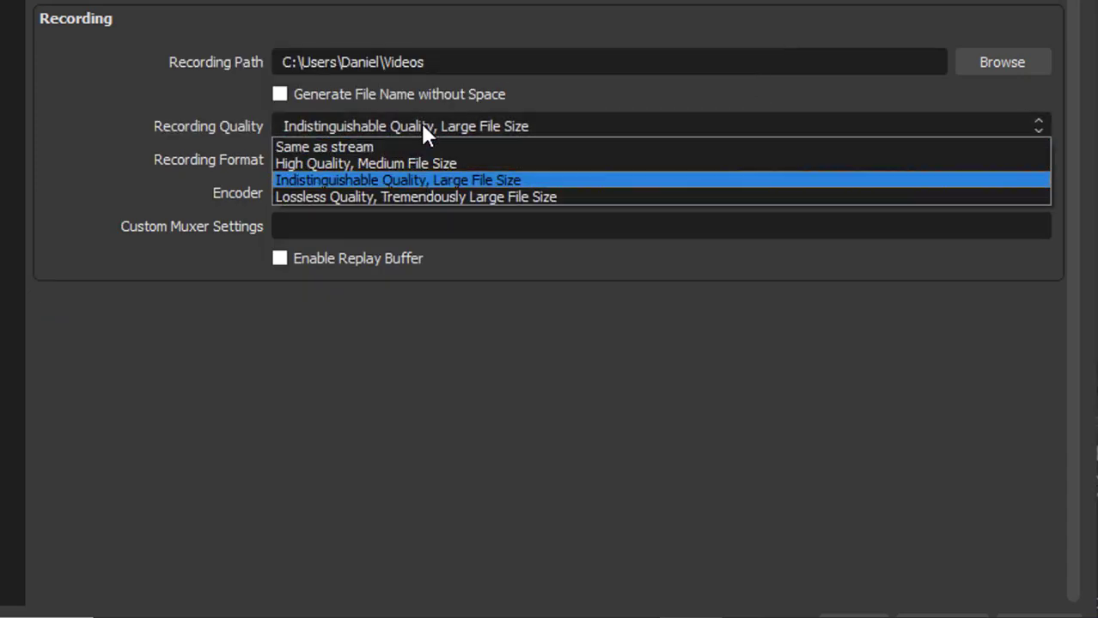
{"action": "left_click", "coordinate": [381, 181]}
Change the recording format from mkv to mp4 and bring up the Audio settings page
{"action": "left_click", "coordinate": [384, 164]}
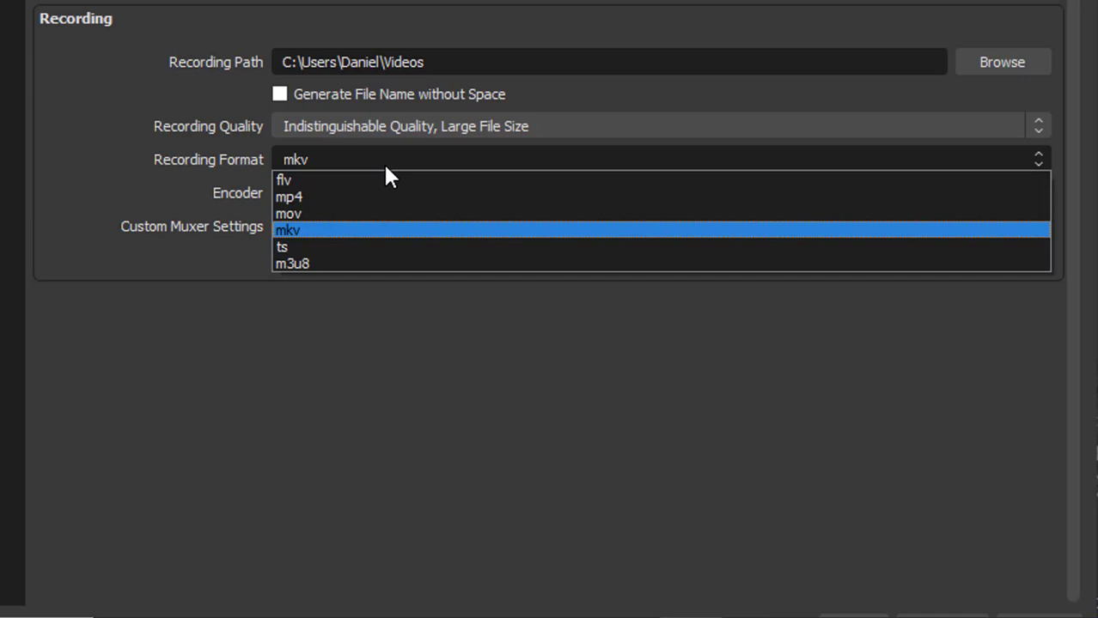
{"action": "left_click", "coordinate": [369, 199]}
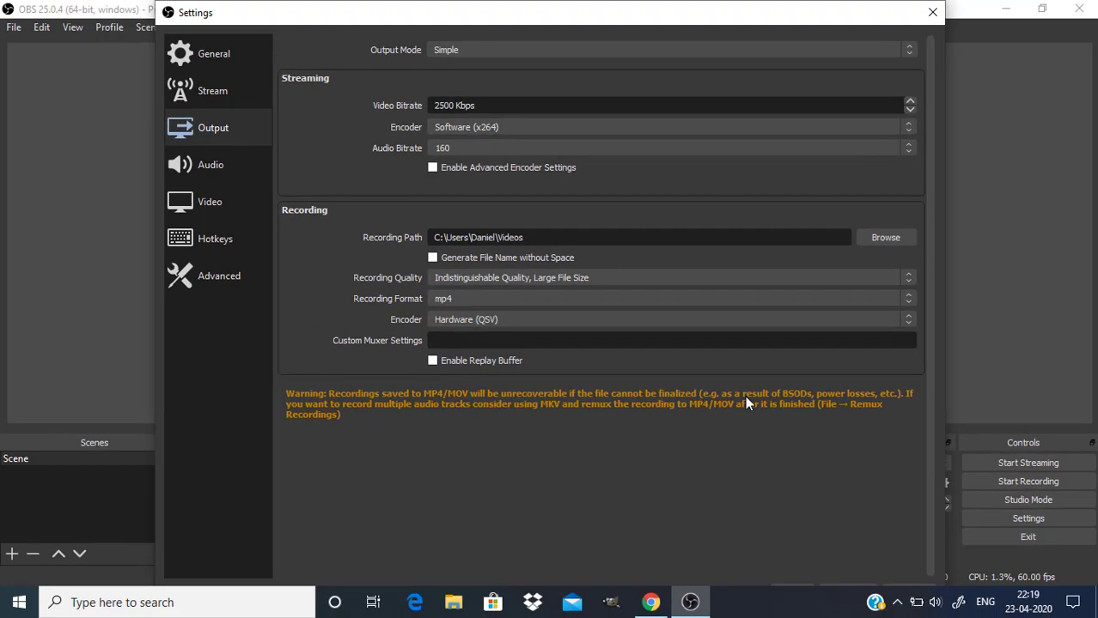
{"action": "left_click_drag", "start_coordinate": [589, 7], "coordinate": [579, 43]}
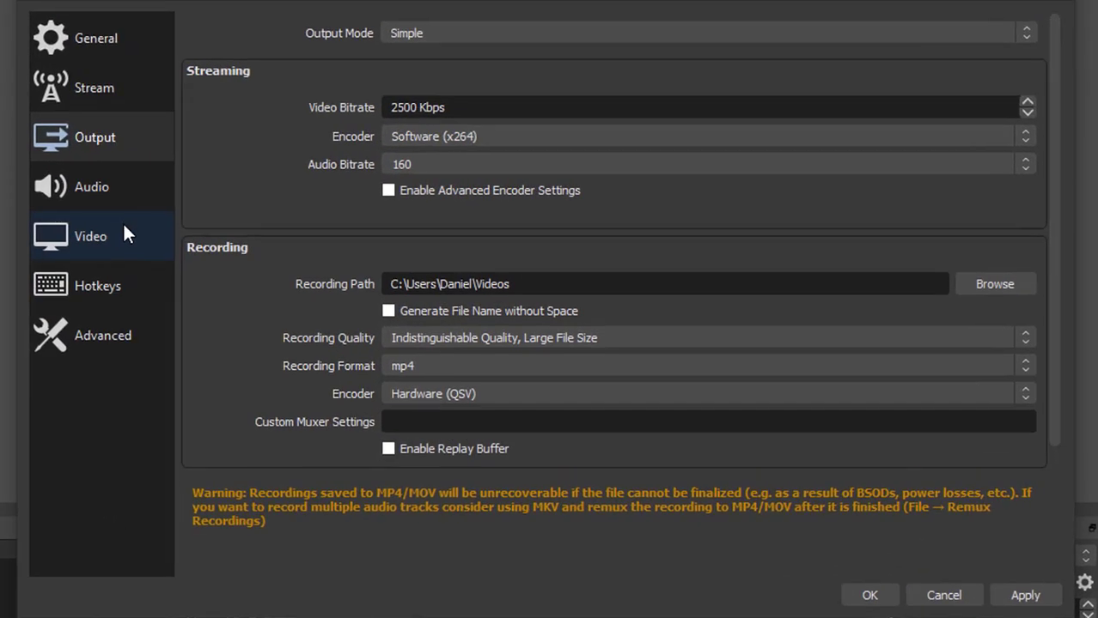
{"action": "left_click", "coordinate": [124, 188]}
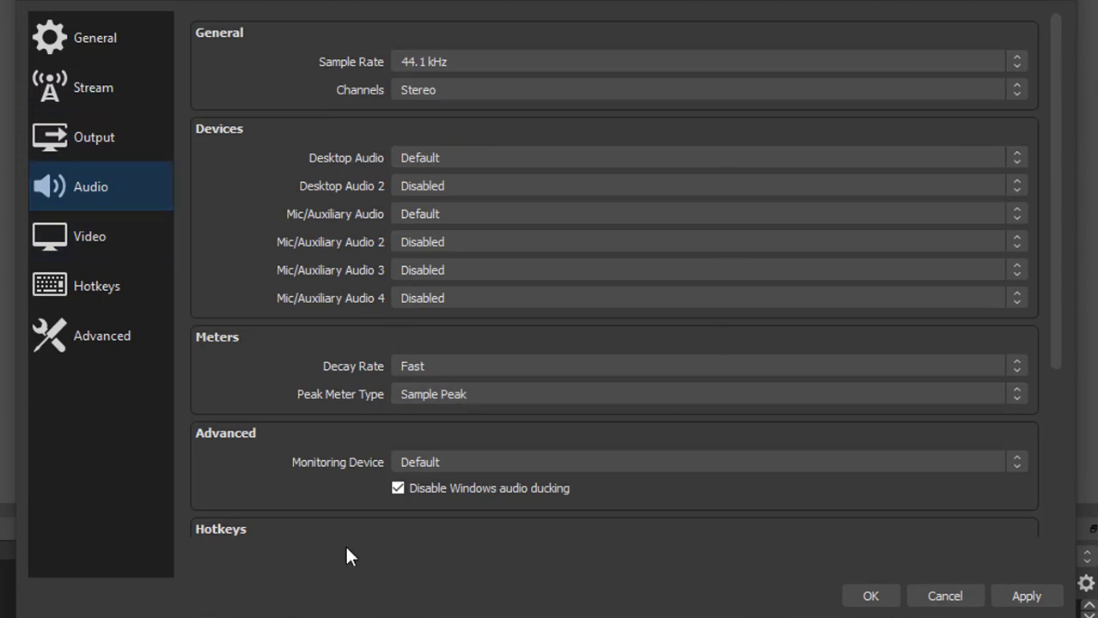
Assign S to Start/Stop Recording and P to Pause/Unpause Recording, and apply the hotkeys
{"action": "left_click", "coordinate": [146, 286]}
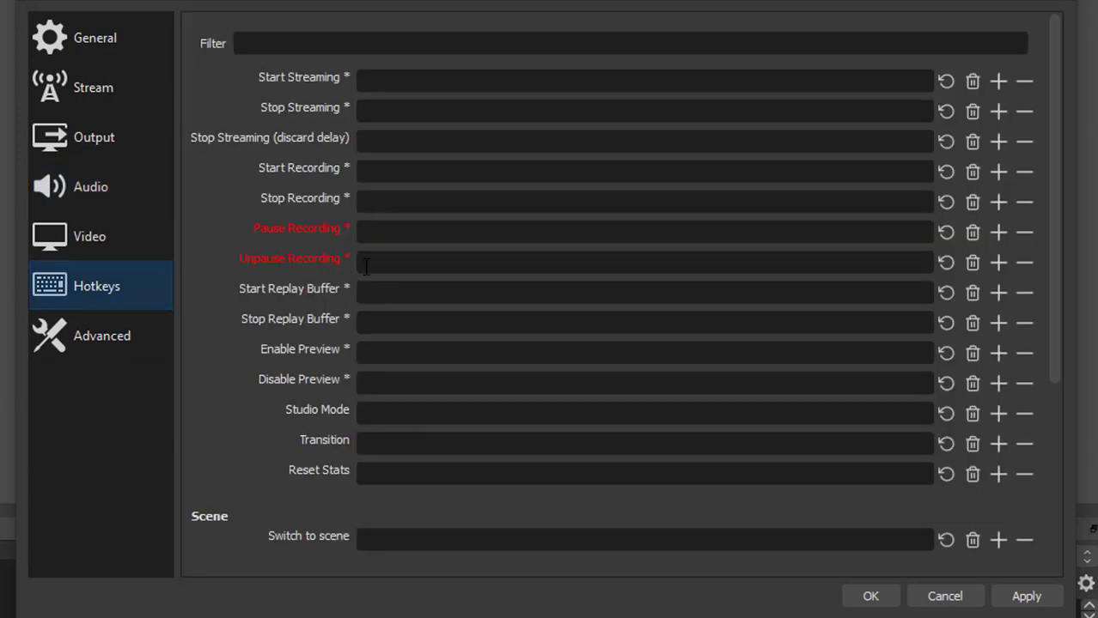
{"action": "mouse_move", "coordinate": [415, 255]}
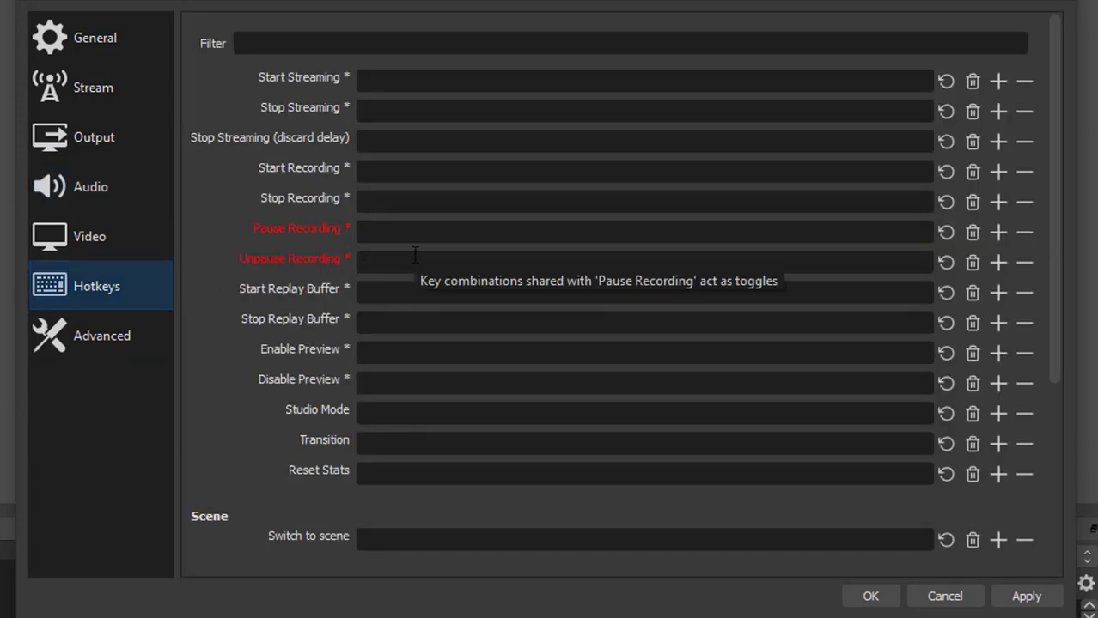
{"action": "left_click", "coordinate": [414, 172]}
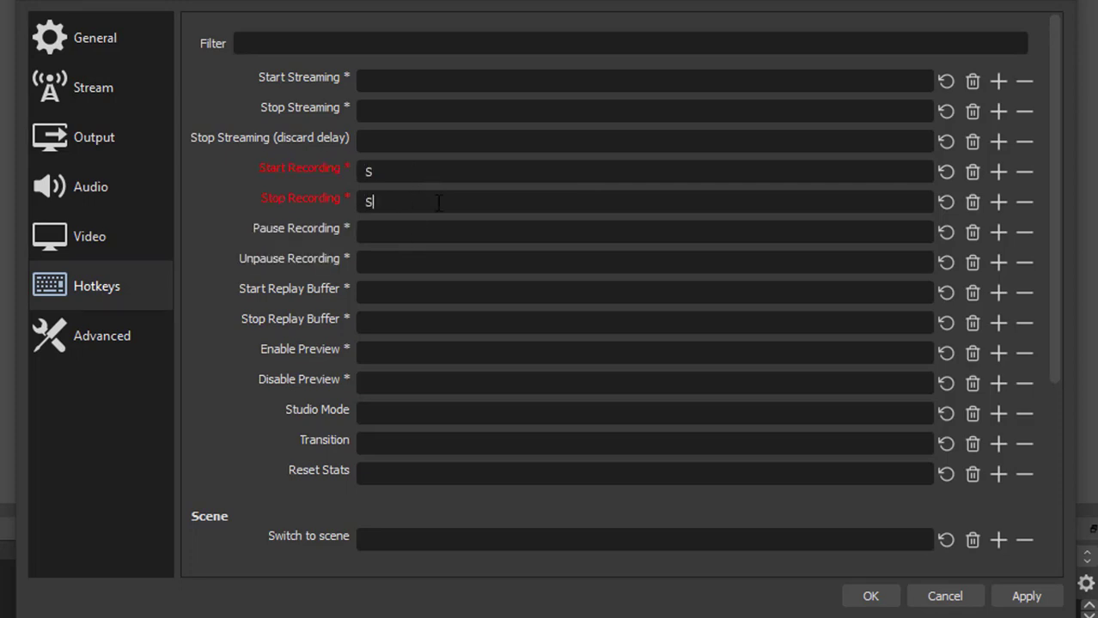
{"action": "left_click", "coordinate": [438, 203]}
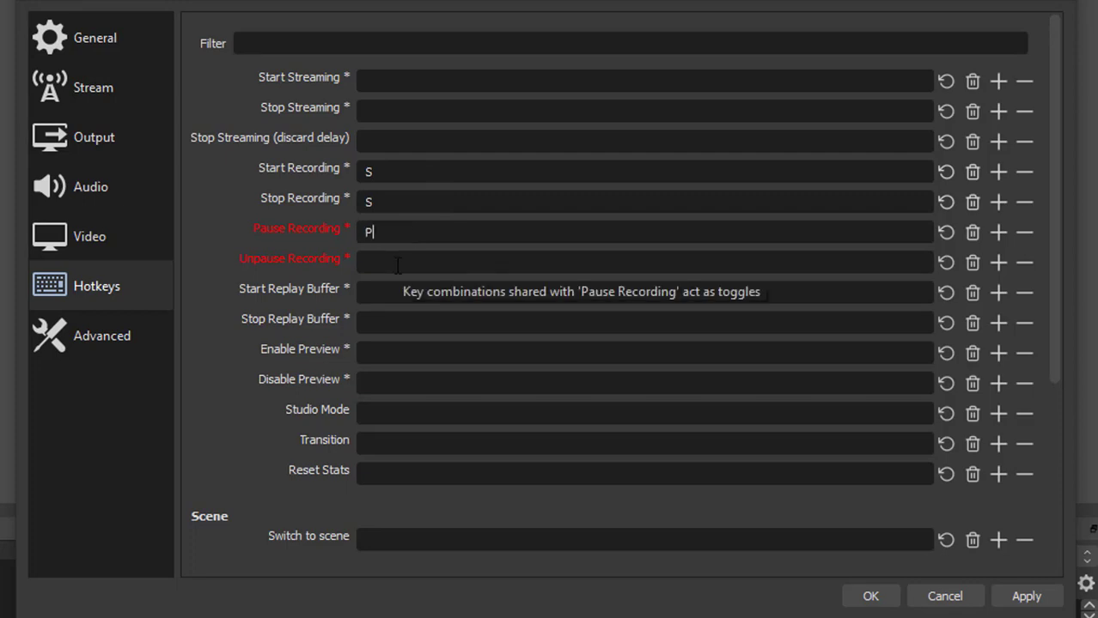
{"action": "left_click", "coordinate": [398, 263]}
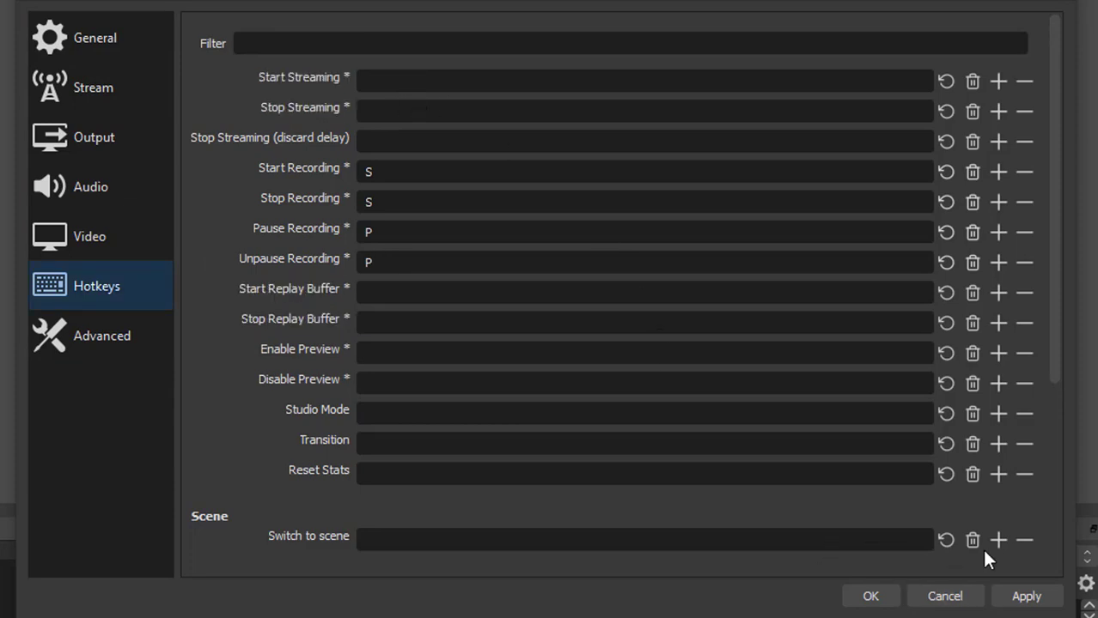
{"action": "left_click", "coordinate": [1026, 601]}
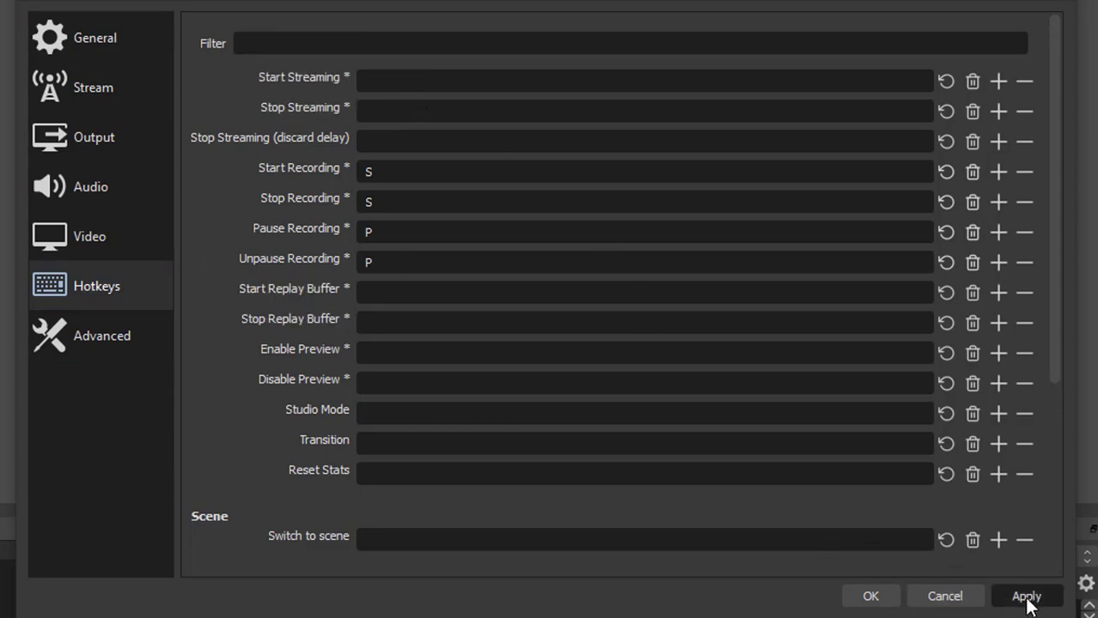
{"action": "left_click", "coordinate": [882, 600]}
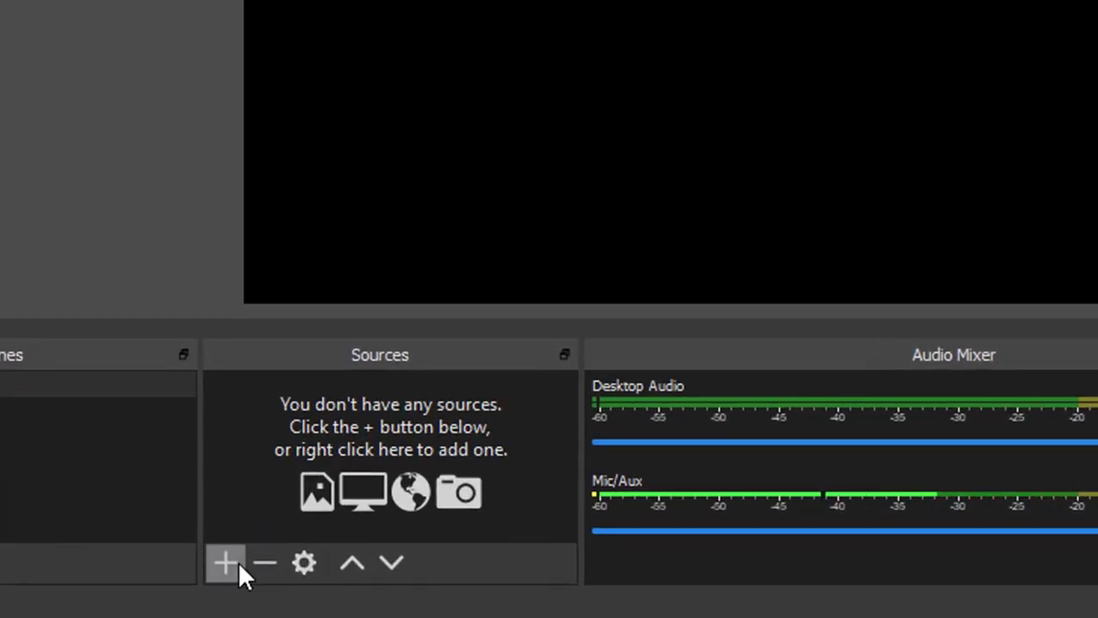
Add a Display Capture source named 'Desktop' capturing Display 1 with the cursor
{"action": "left_click", "coordinate": [222, 565]}
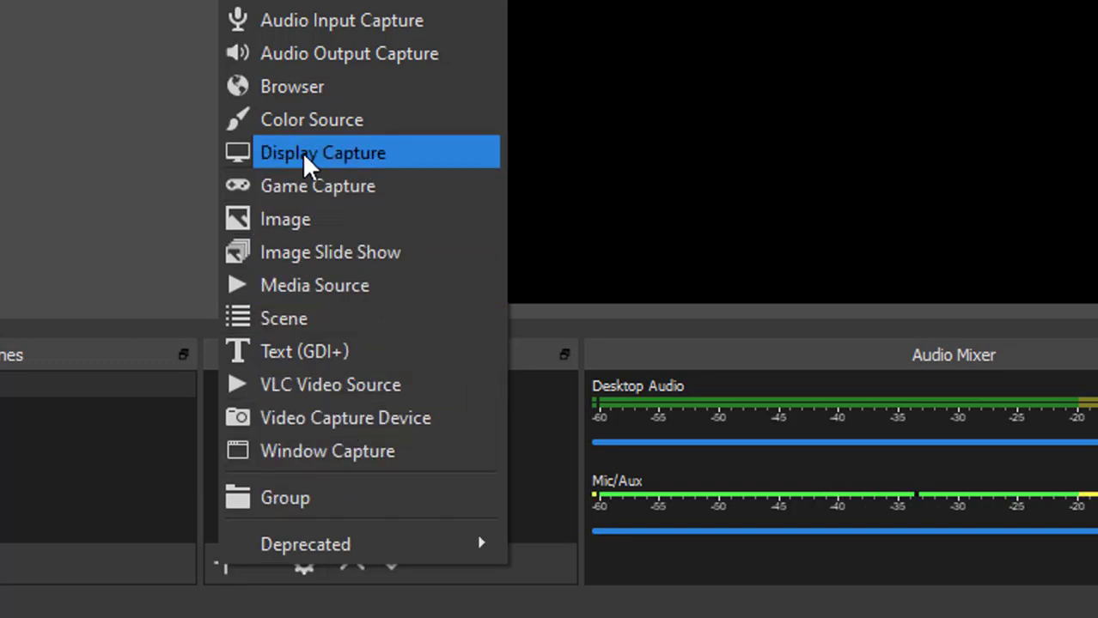
{"action": "left_click", "coordinate": [385, 164]}
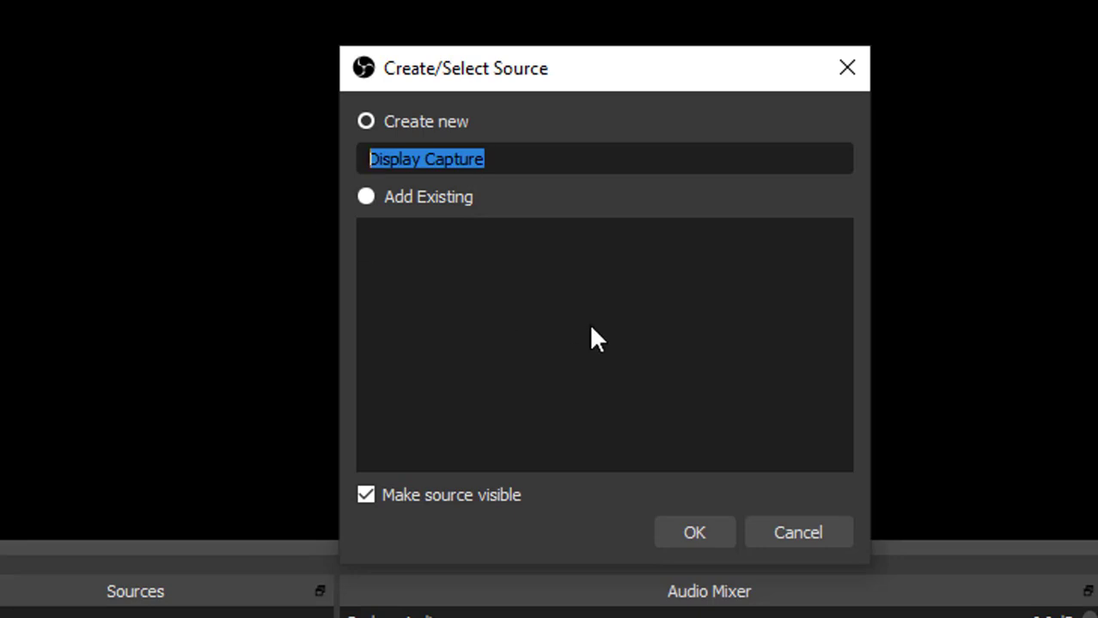
{"action": "key", "text": "BackSpace"}
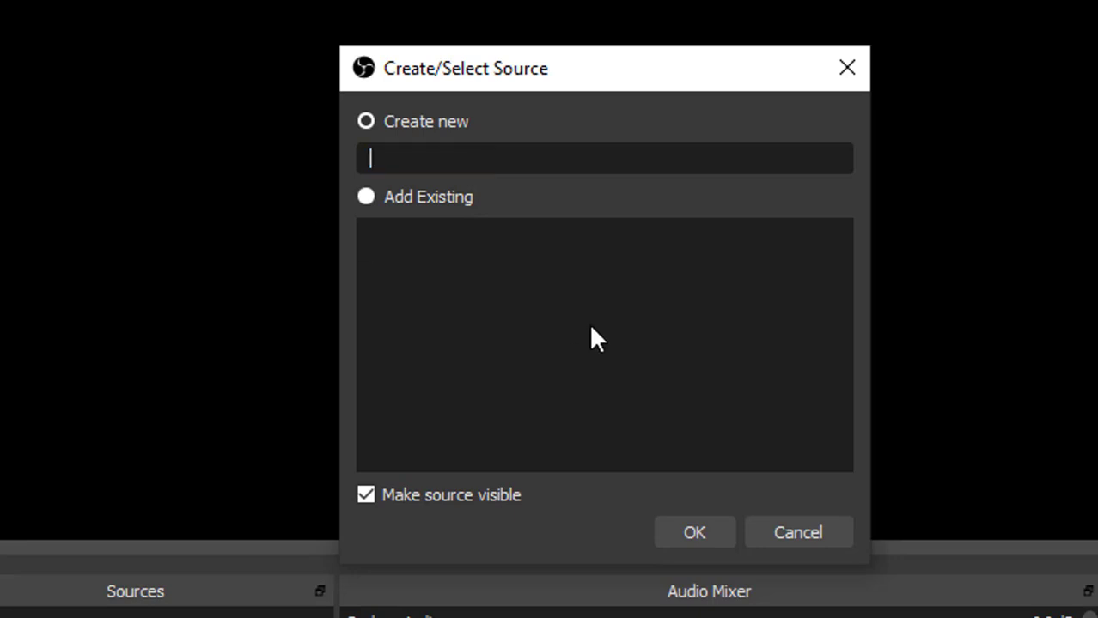
{"action": "type", "text": "Desktop"}
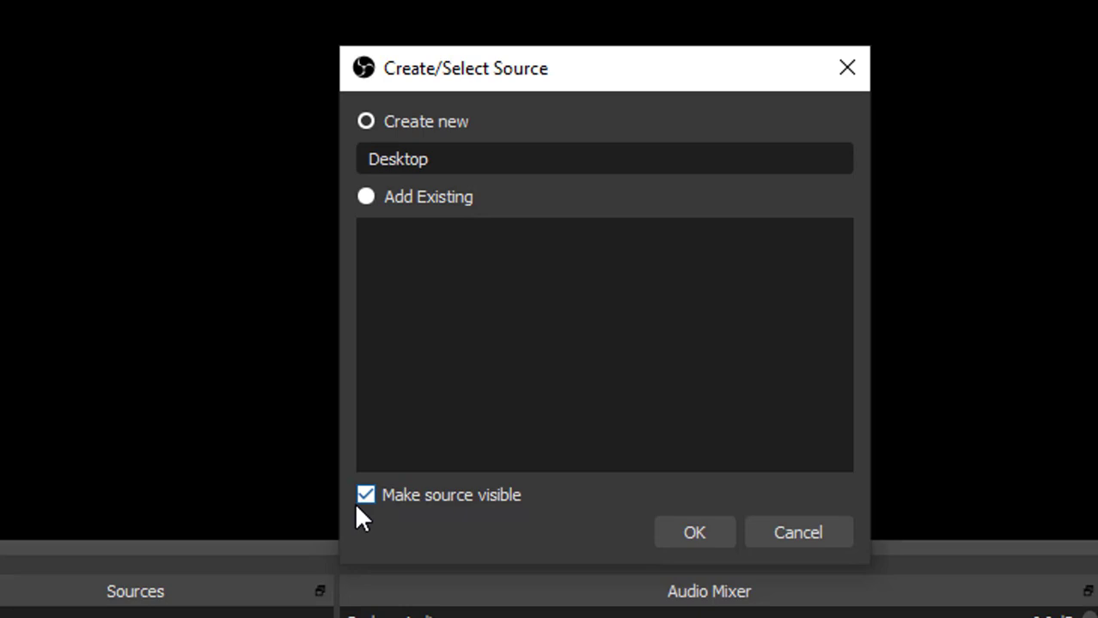
{"action": "left_click", "coordinate": [694, 530]}
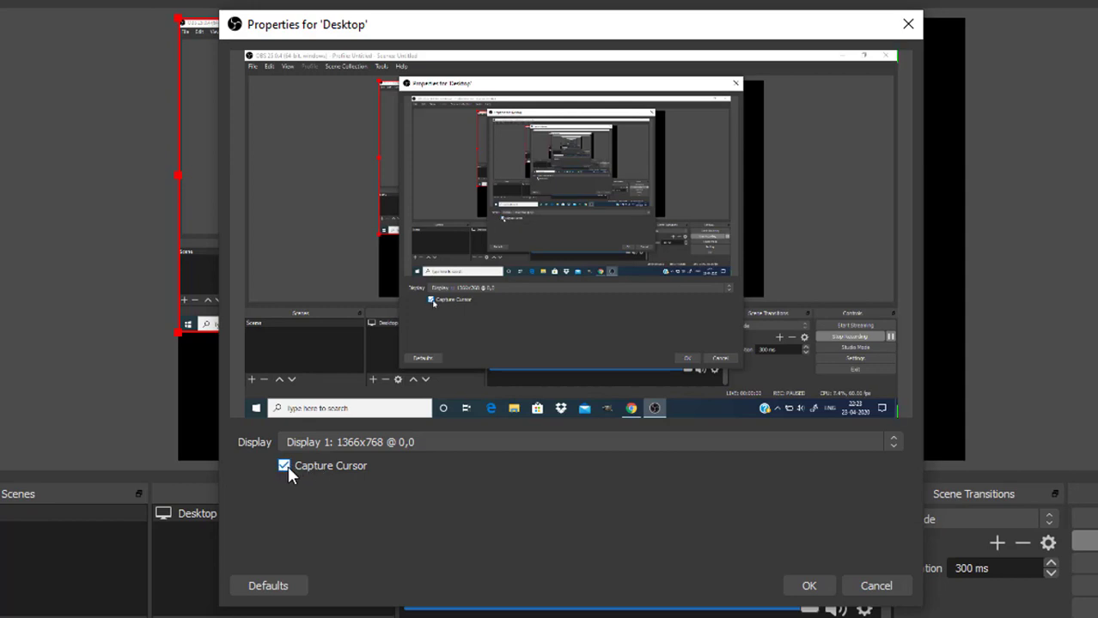
{"action": "left_click", "coordinate": [408, 443]}
{"action": "left_click", "coordinate": [407, 456]}
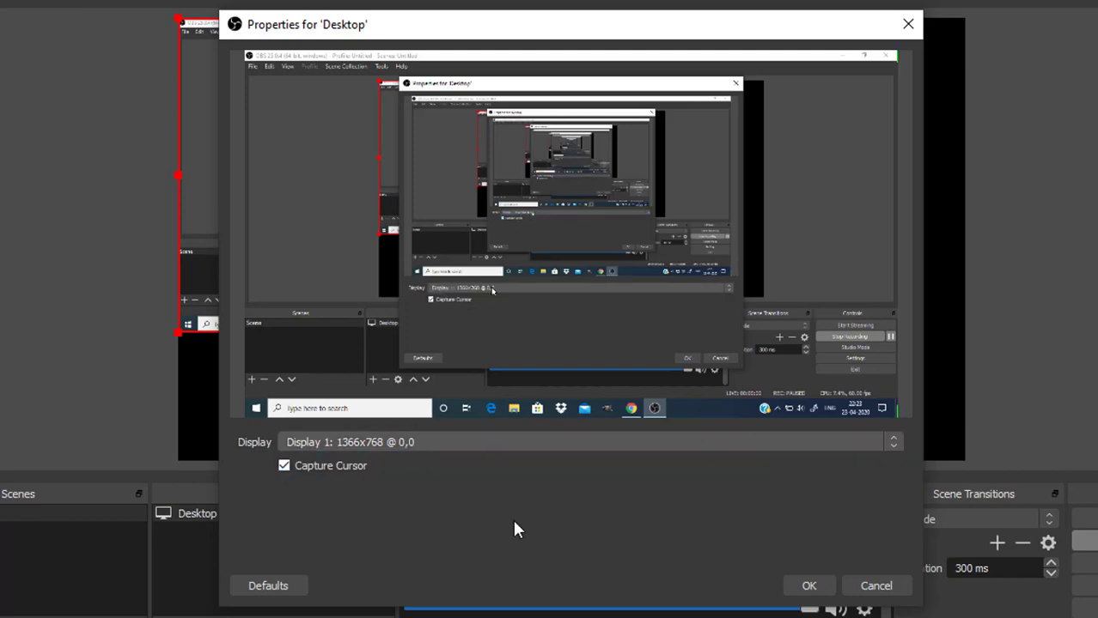
{"action": "left_click", "coordinate": [809, 588]}
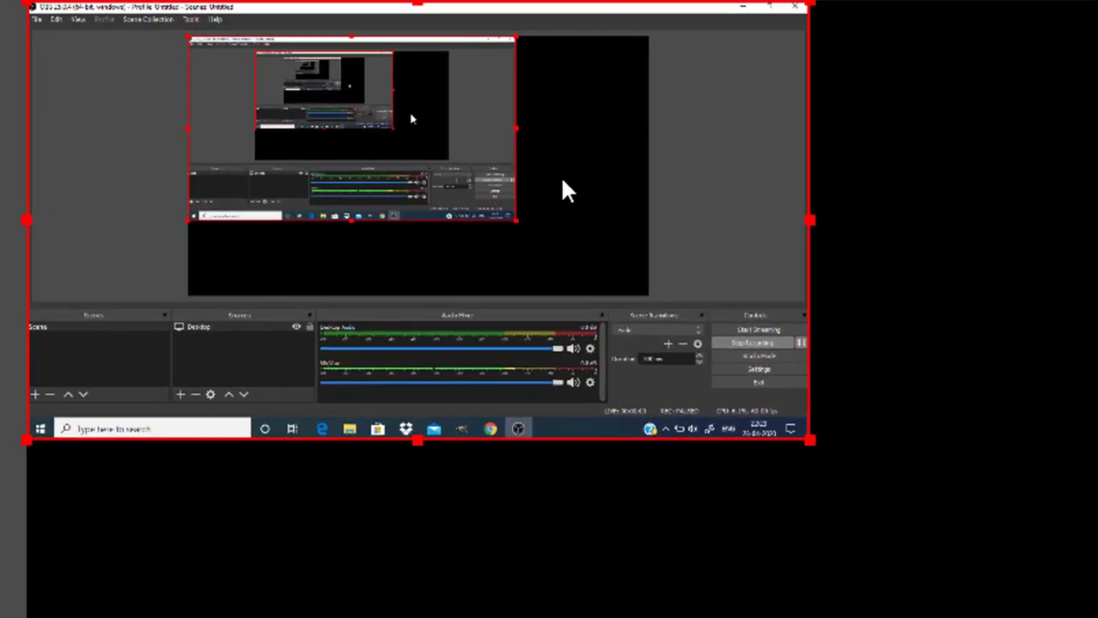
Apply Transform > Fit to screen to the Desktop source in the preview
{"action": "right_click", "coordinate": [561, 179]}
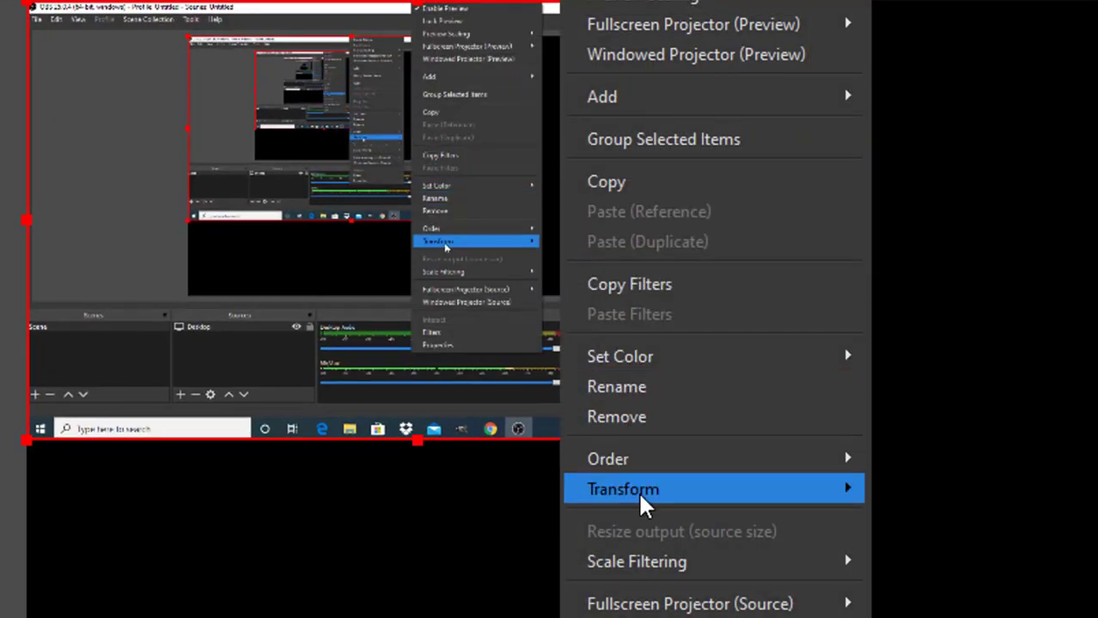
{"action": "mouse_move", "coordinate": [636, 489]}
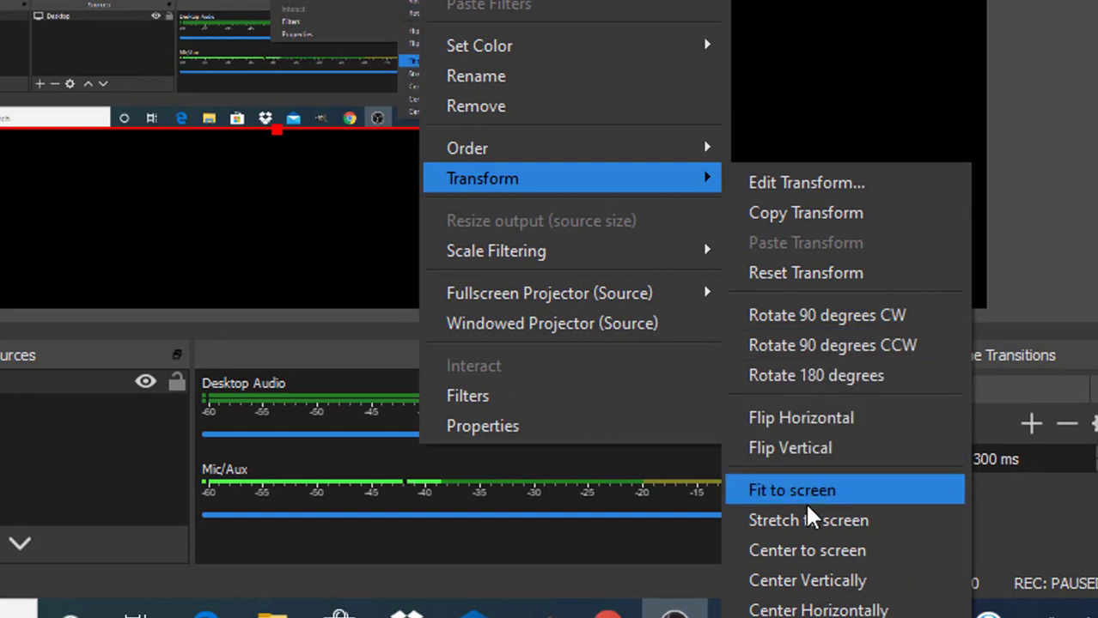
{"action": "left_click", "coordinate": [807, 491]}
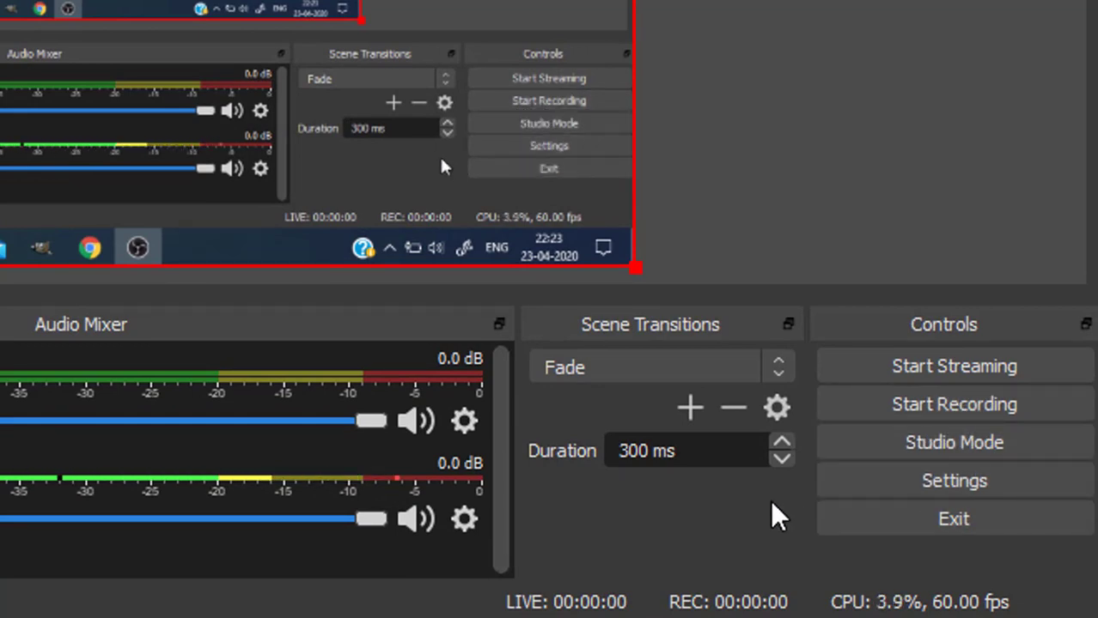
Record a roughly 6-second test clip, starting with Ctrl+Shift+R and stopping with Ctrl+Shift+S
{"action": "key", "text": "ctrl+shift+r"}
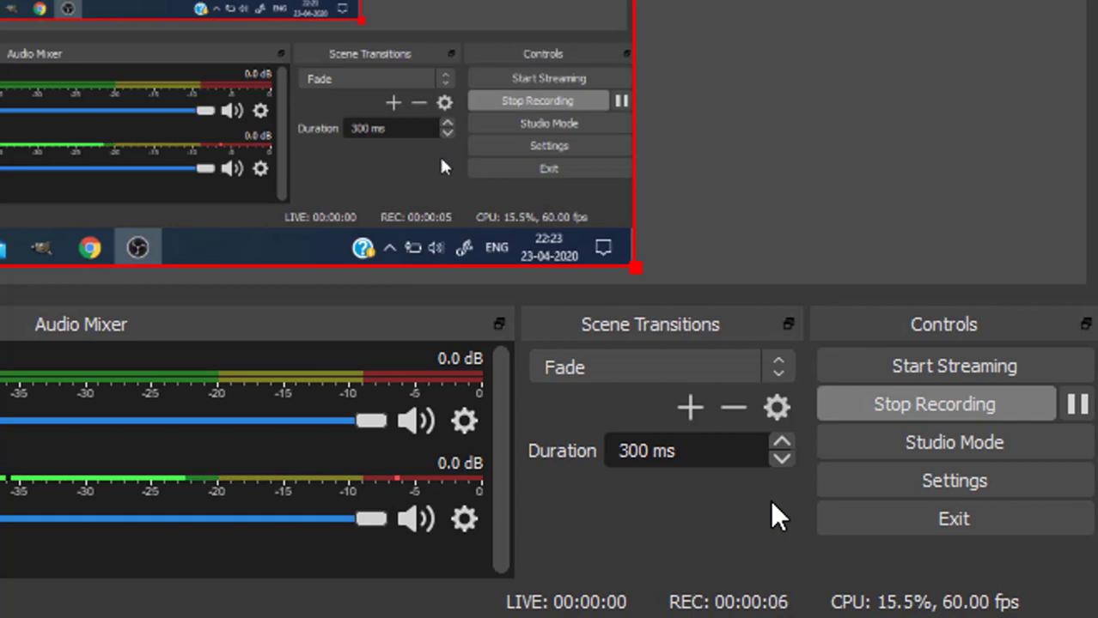
{"action": "key", "text": "ctrl+shift+s"}
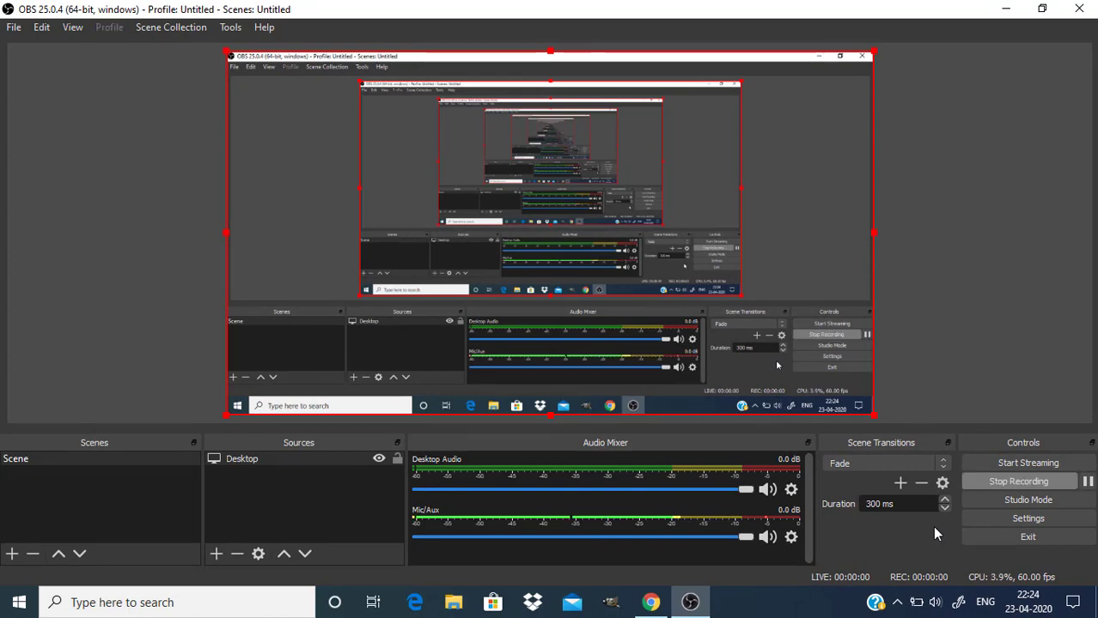
Minimize OBS, launch GIMP, and browse its File and Edit menus
{"action": "left_click", "coordinate": [1006, 8]}
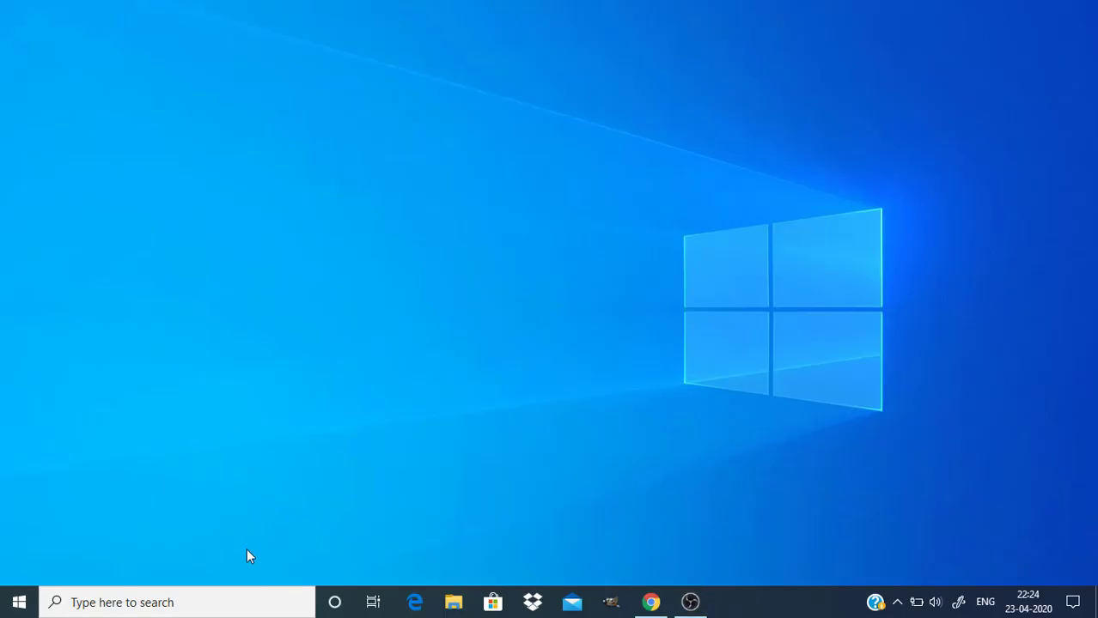
{"action": "left_click", "coordinate": [617, 600]}
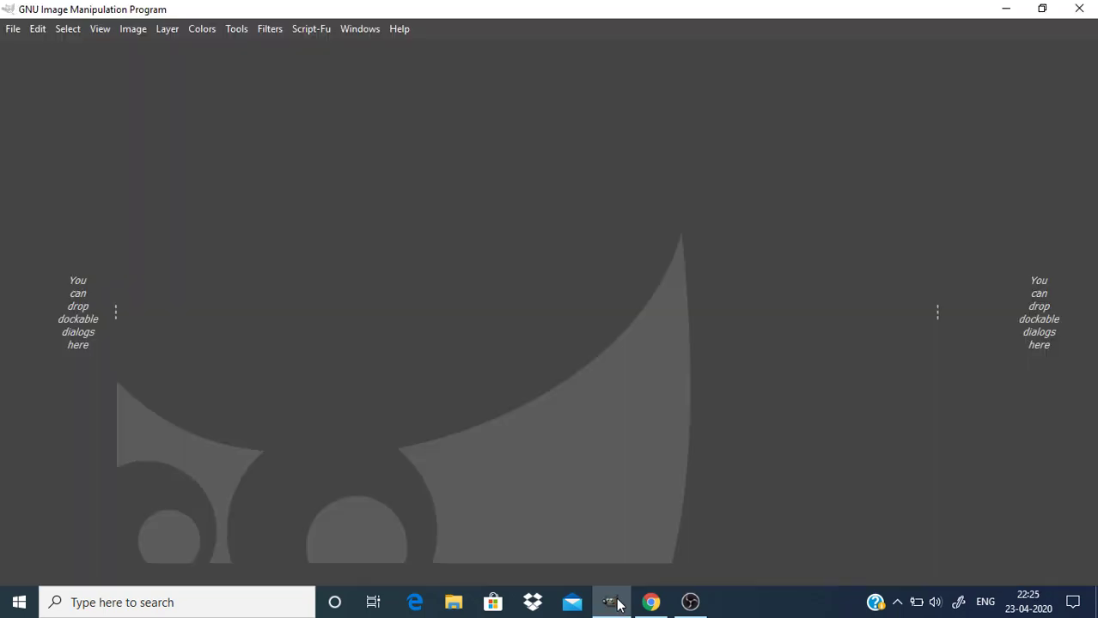
{"action": "left_click", "coordinate": [13, 31]}
{"action": "left_click", "coordinate": [13, 31]}
{"action": "left_click", "coordinate": [37, 29]}
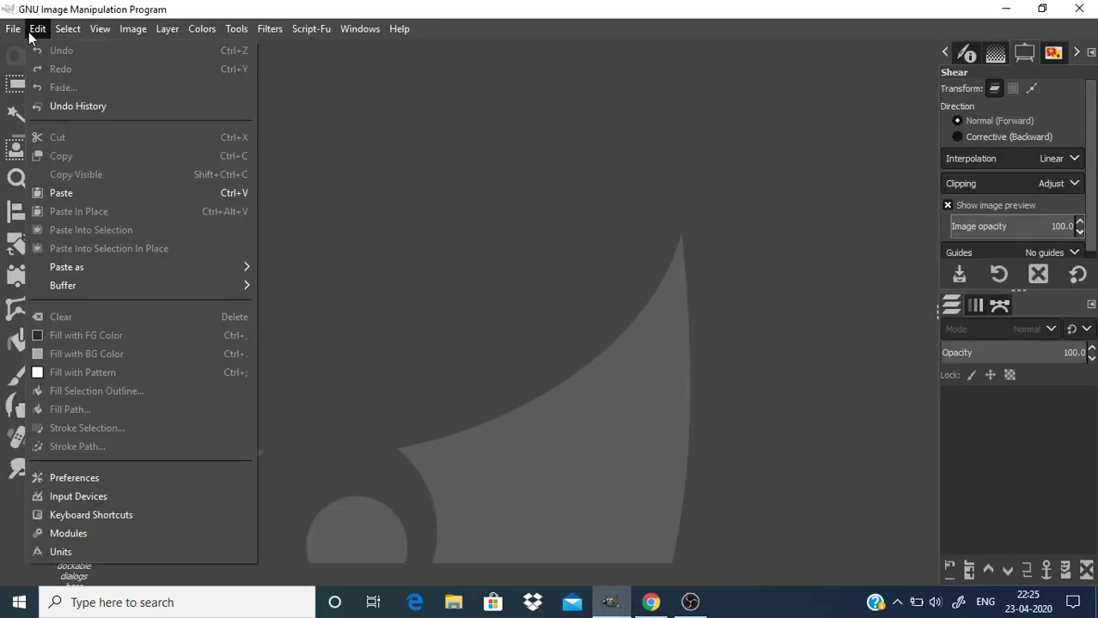
{"action": "left_click", "coordinate": [614, 363]}
{"action": "left_click", "coordinate": [10, 29]}
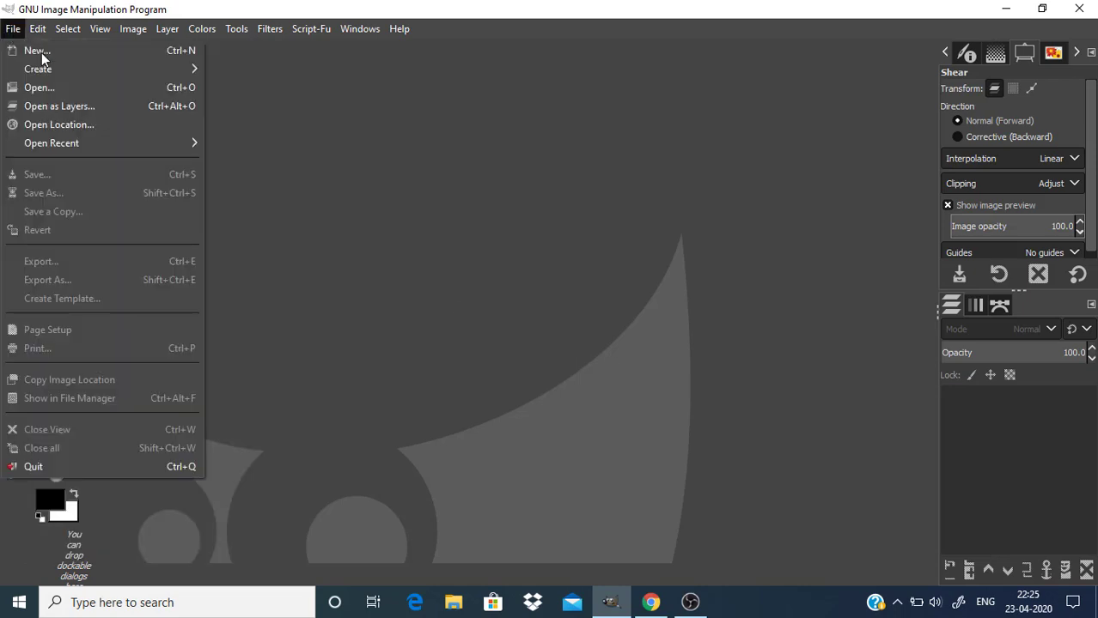
{"action": "left_click", "coordinate": [598, 308]}
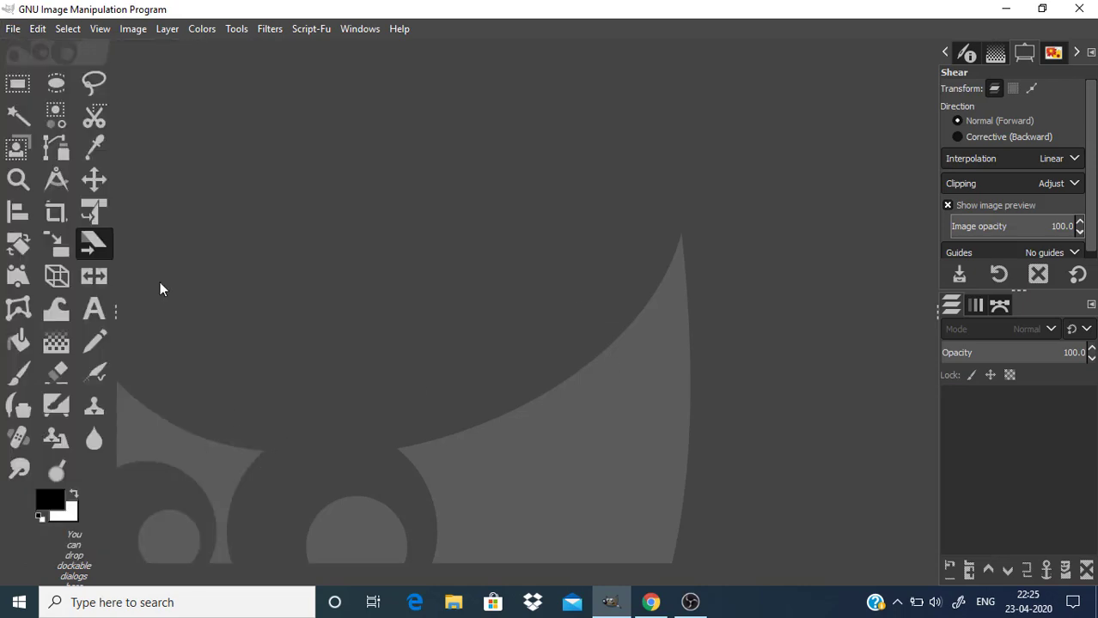
{"action": "left_click", "coordinate": [12, 30]}
Open the New Image dialog, close it without creating an image, then browse the Image menu
{"action": "left_click", "coordinate": [34, 51]}
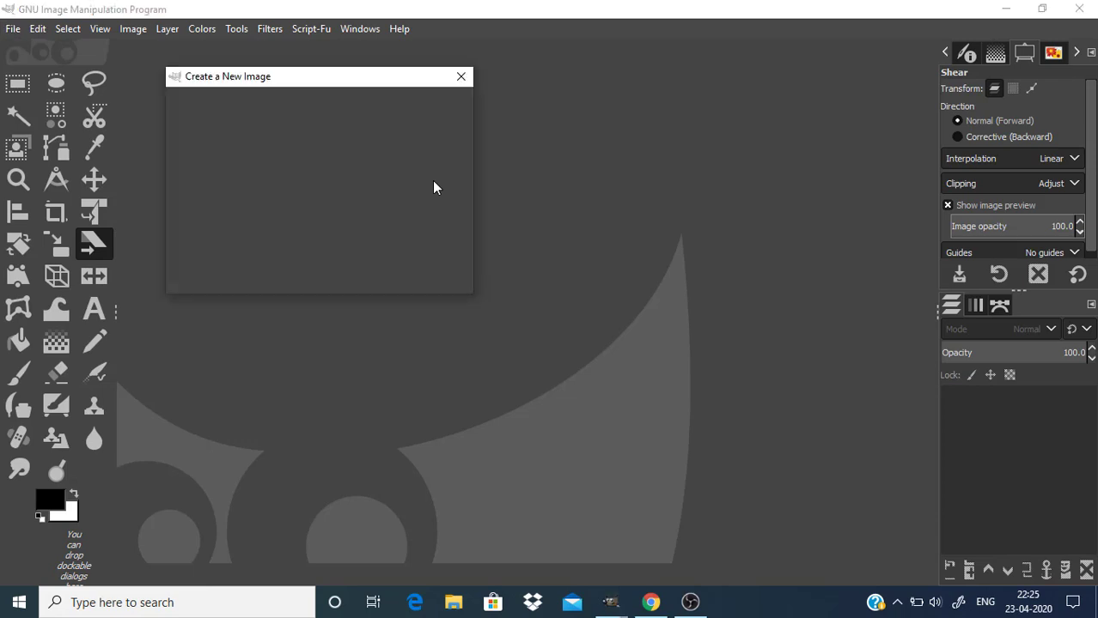
{"action": "left_click", "coordinate": [461, 79]}
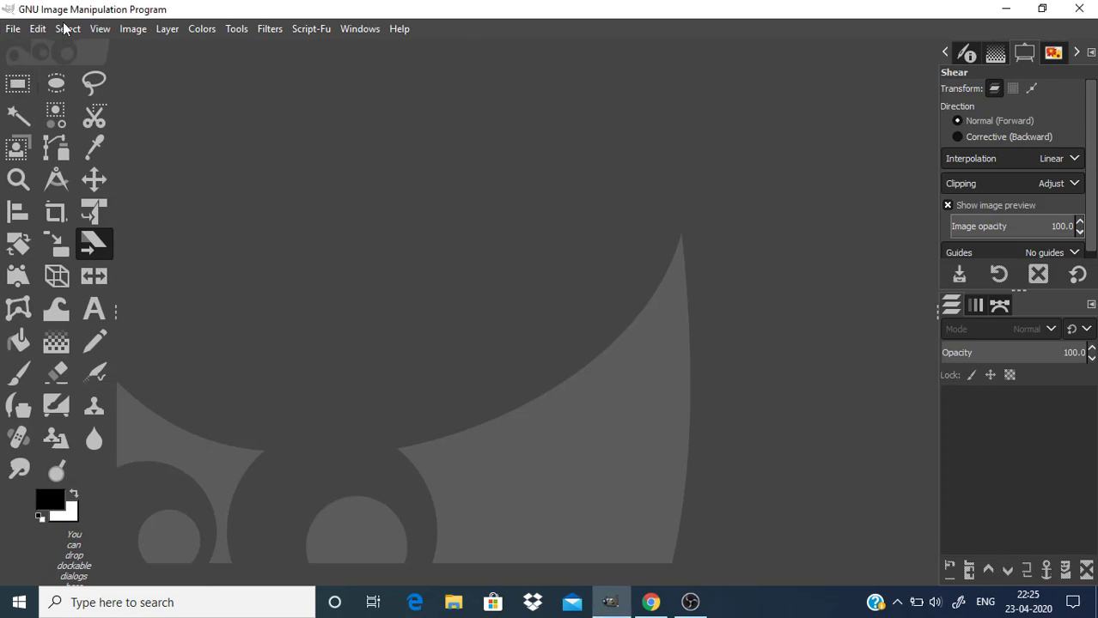
{"action": "left_click", "coordinate": [15, 30]}
{"action": "left_click", "coordinate": [15, 30]}
{"action": "left_click", "coordinate": [131, 29]}
{"action": "left_click", "coordinate": [409, 170]}
Browse the Script-Fu menu and its Layer Effects submenu without choosing anything
{"action": "left_click", "coordinate": [238, 31]}
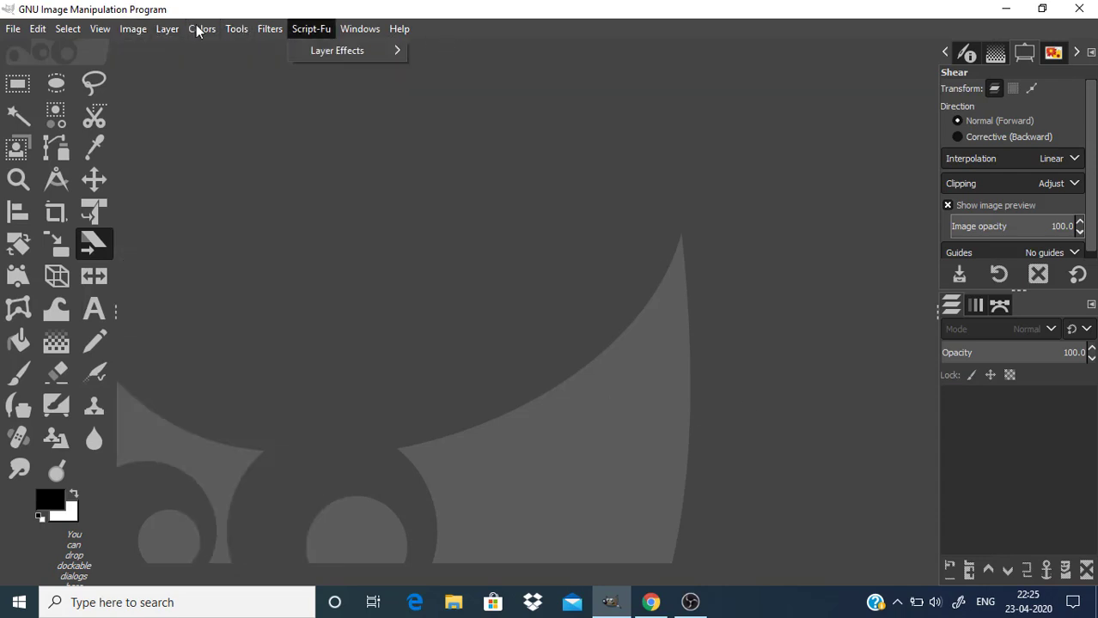
{"action": "left_click", "coordinate": [587, 405]}
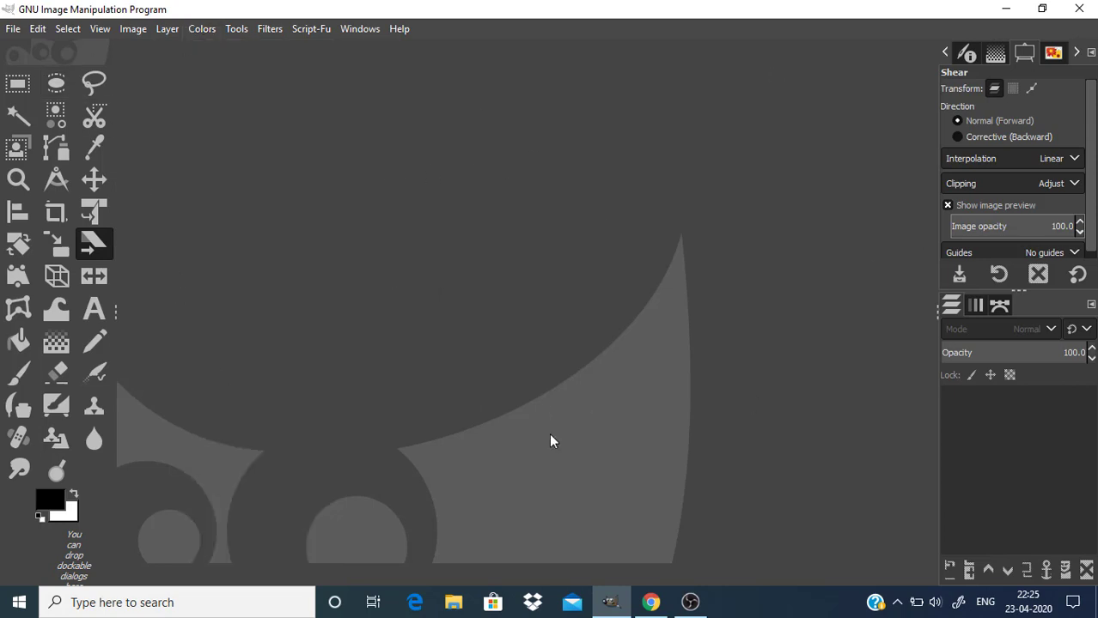
{"action": "left_click", "coordinate": [303, 30]}
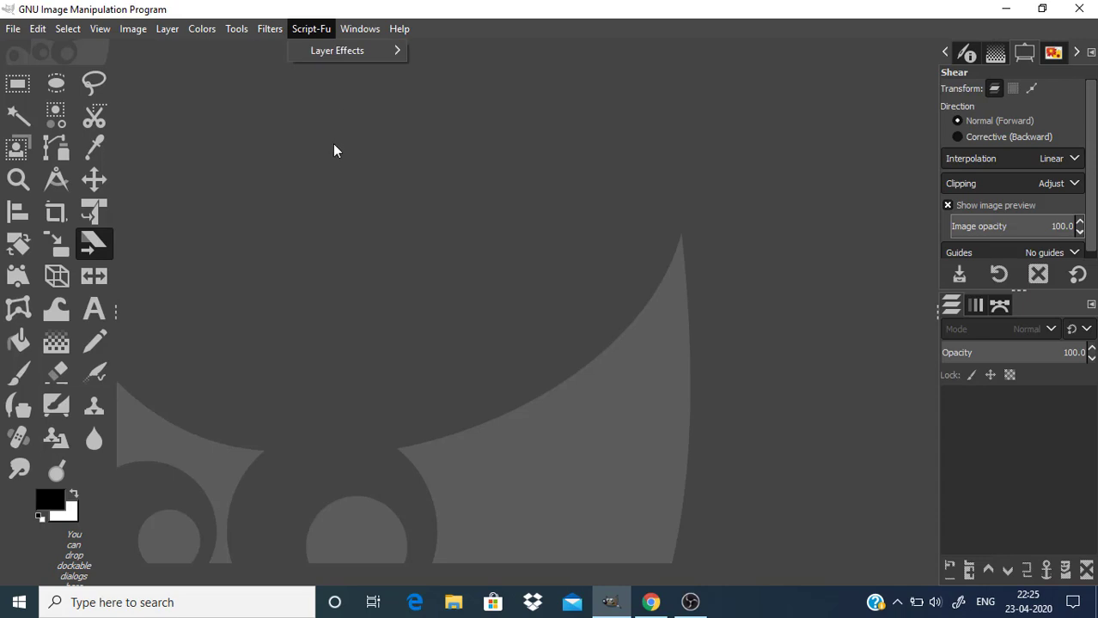
{"action": "mouse_move", "coordinate": [385, 48]}
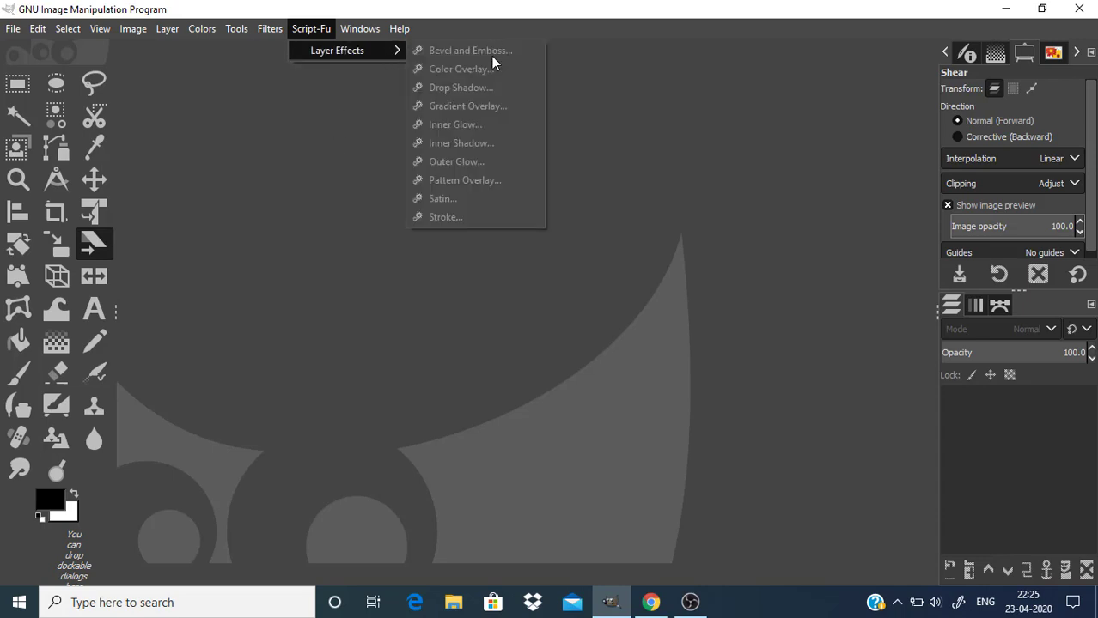
{"action": "left_click", "coordinate": [344, 217]}
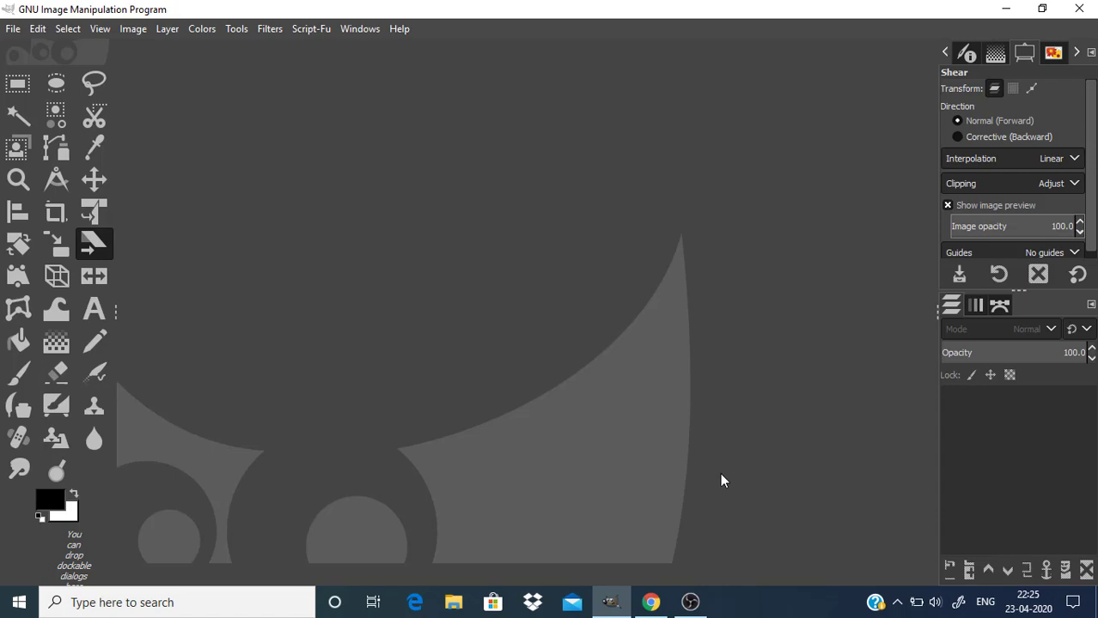
Stop the OBS recording with Ctrl+Shift+R and show the saved recordings via File > Show Recordings
{"action": "left_click", "coordinate": [693, 604]}
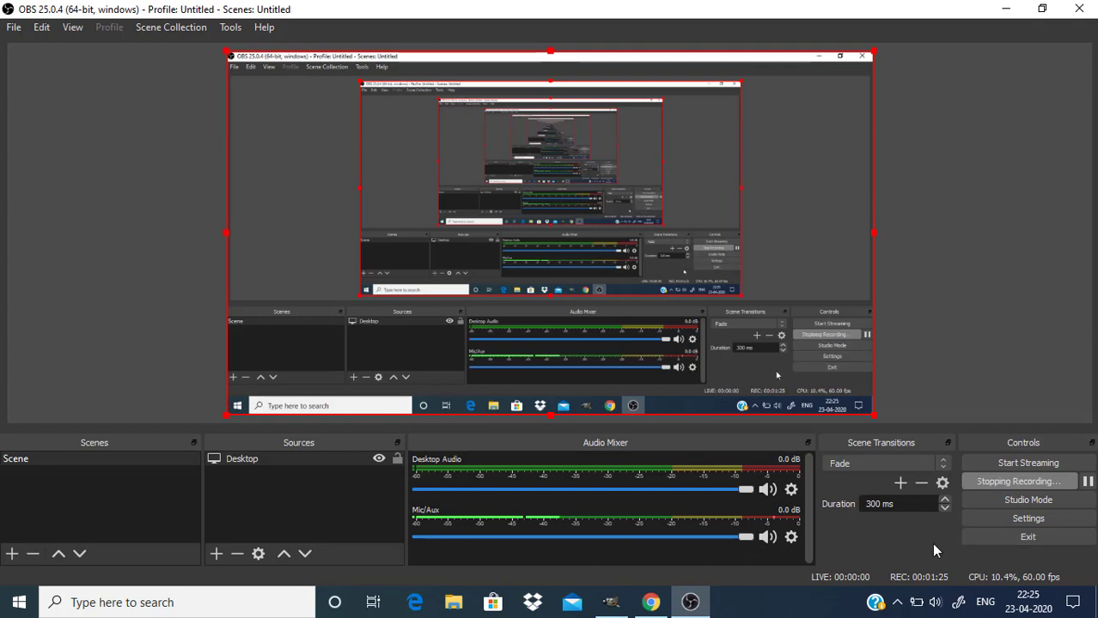
{"action": "key", "text": "ctrl+shift+r"}
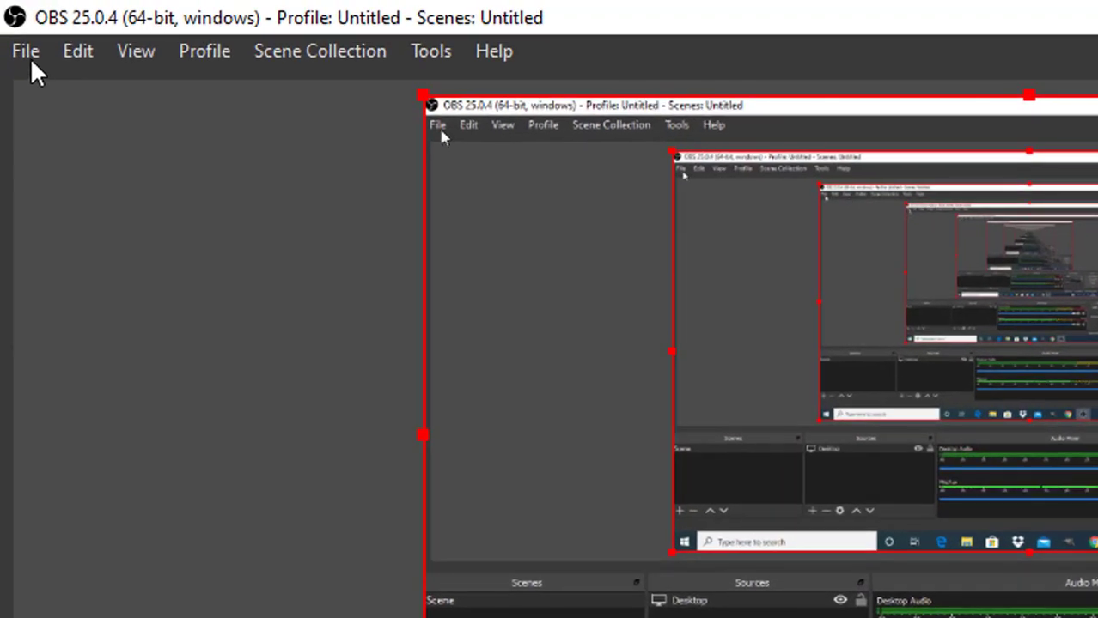
{"action": "left_click", "coordinate": [25, 48]}
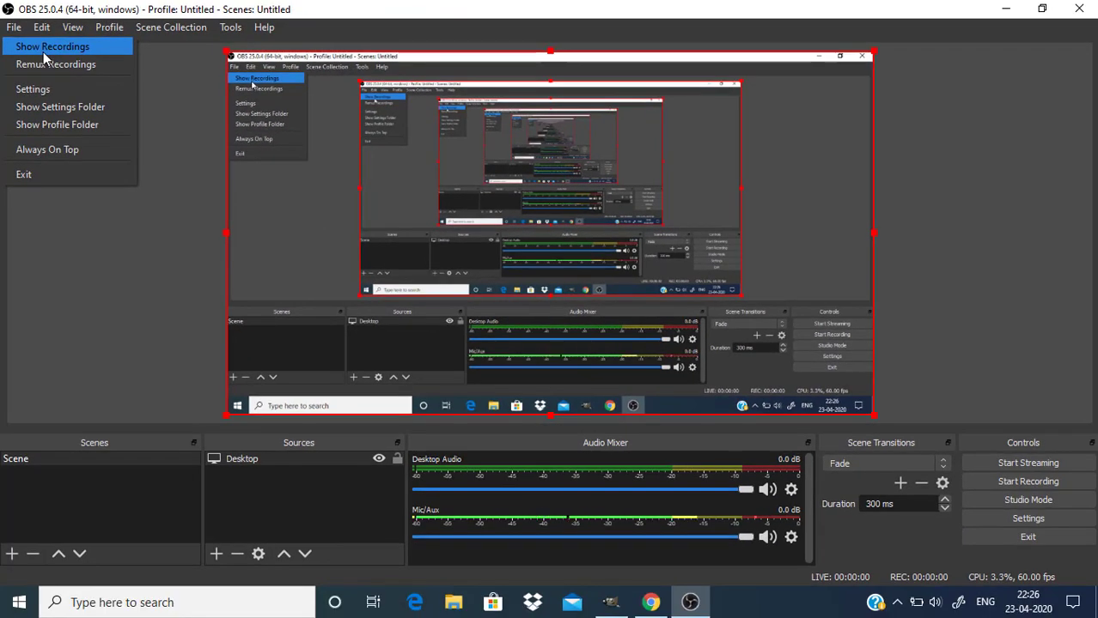
{"action": "left_click", "coordinate": [43, 52]}
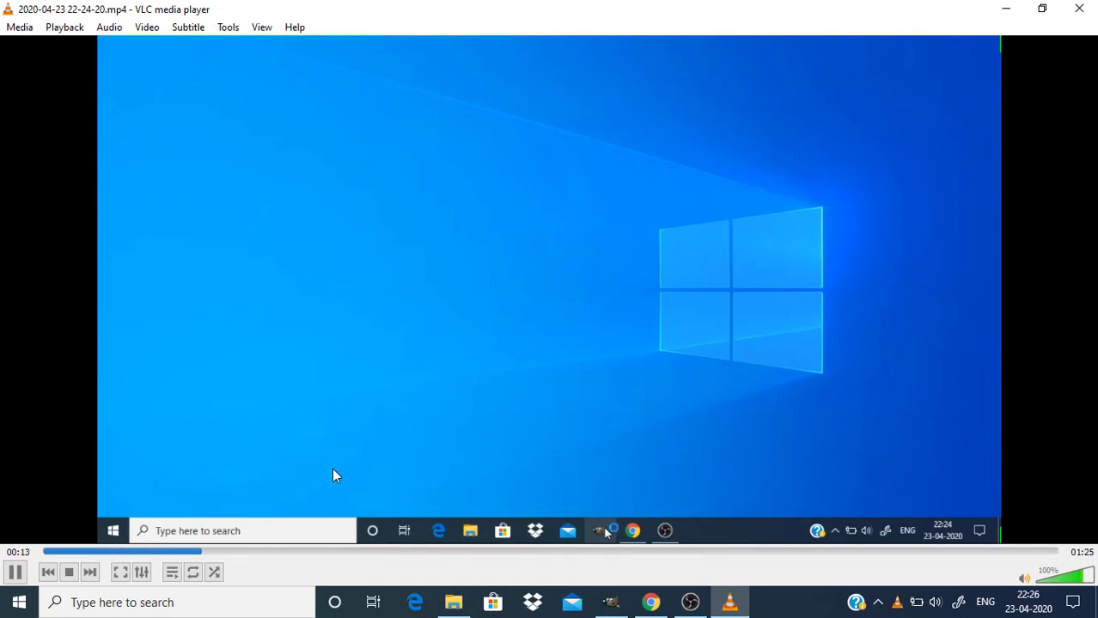
Jump ahead through the 01:25 clip in VLC to about 01:18, where GIMP finishes loading
{"action": "left_click", "coordinate": [391, 551]}
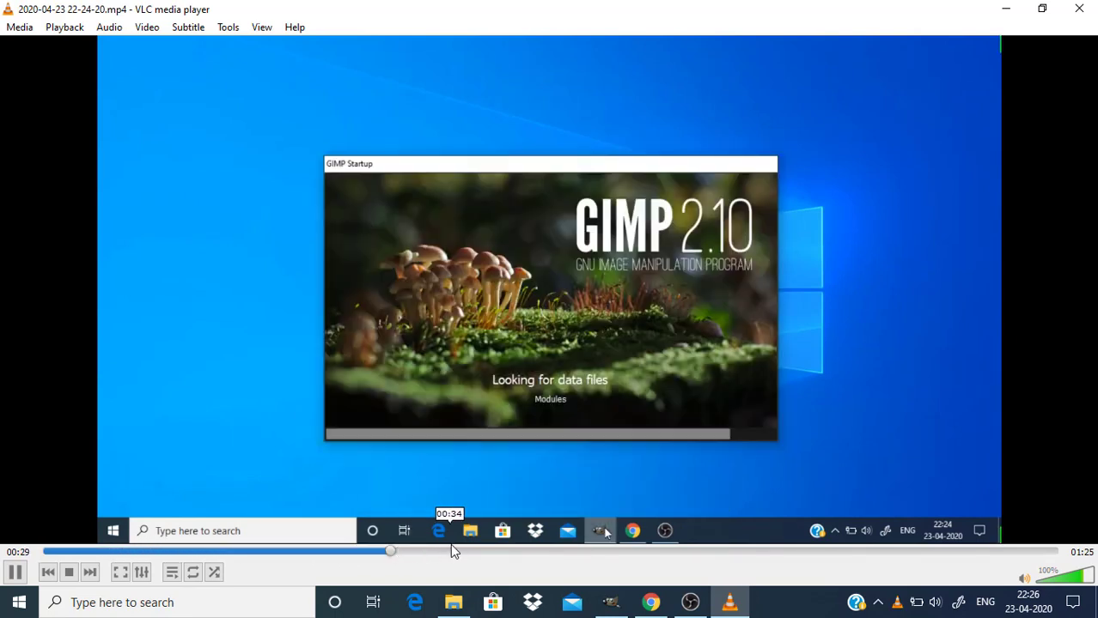
{"action": "left_click", "coordinate": [649, 554]}
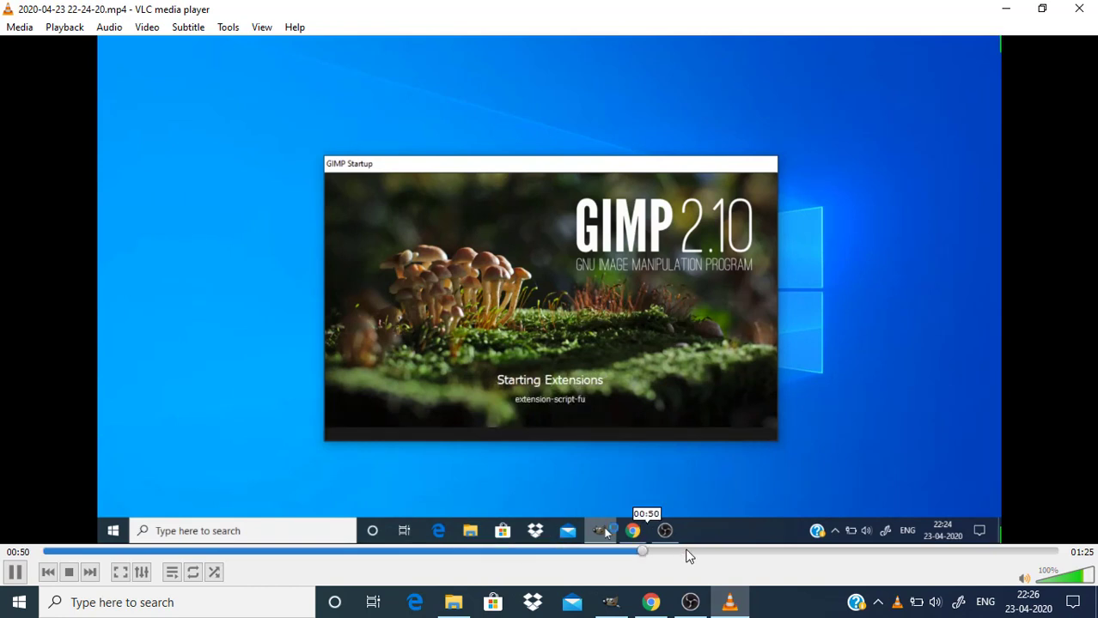
{"action": "left_click", "coordinate": [826, 552]}
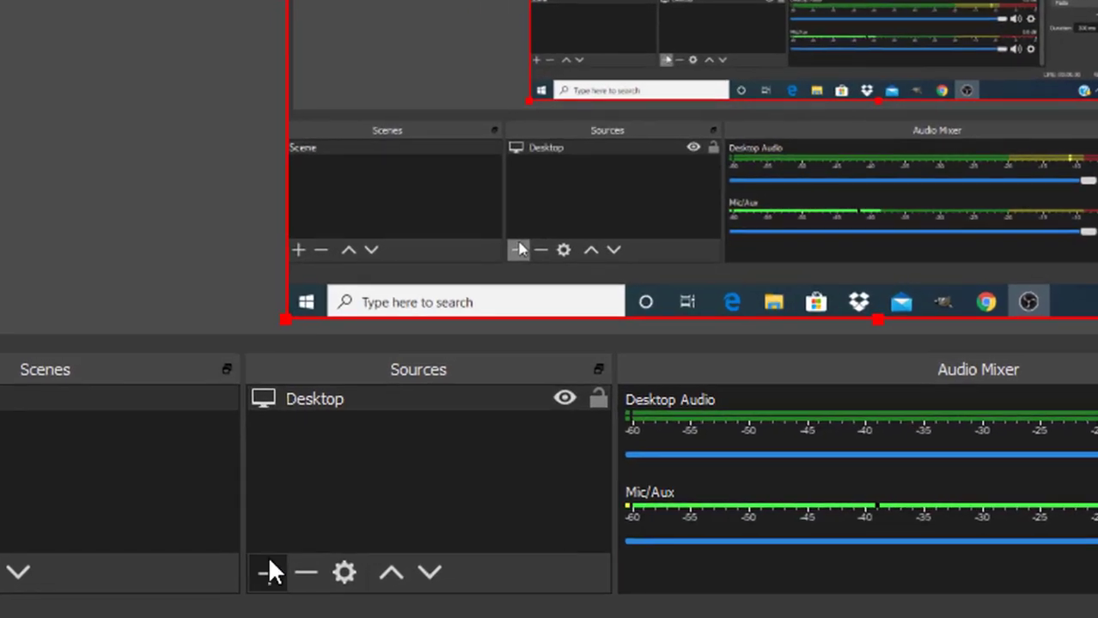
Add an Audio Input Capture source with its device set to Microphone (USB Audio Device)
{"action": "left_click", "coordinate": [268, 572]}
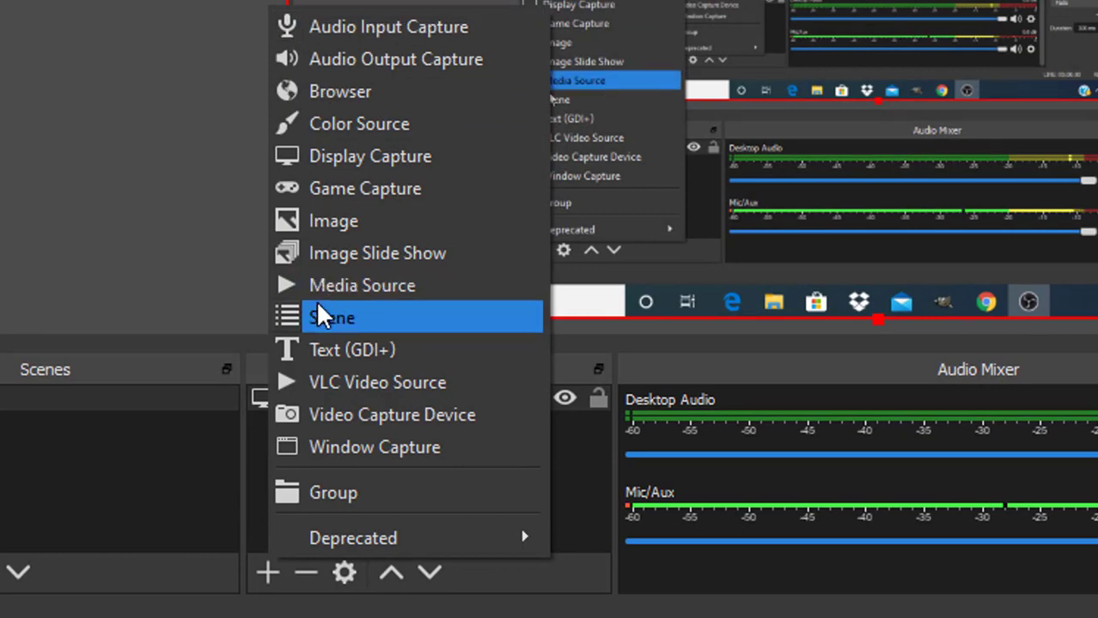
{"action": "left_click", "coordinate": [389, 28]}
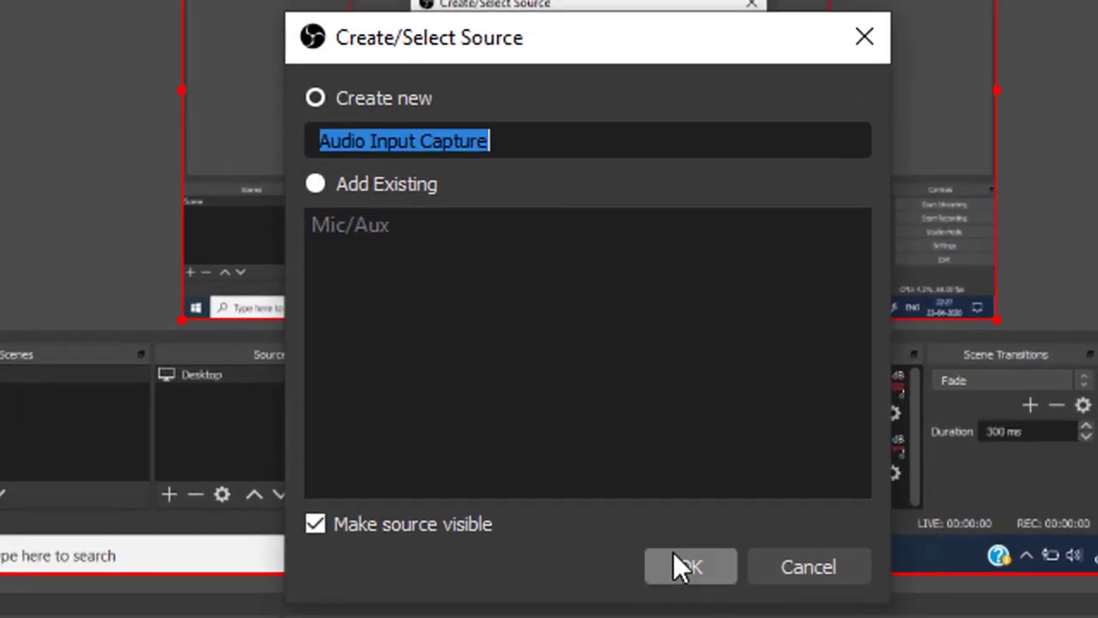
{"action": "left_click", "coordinate": [674, 556]}
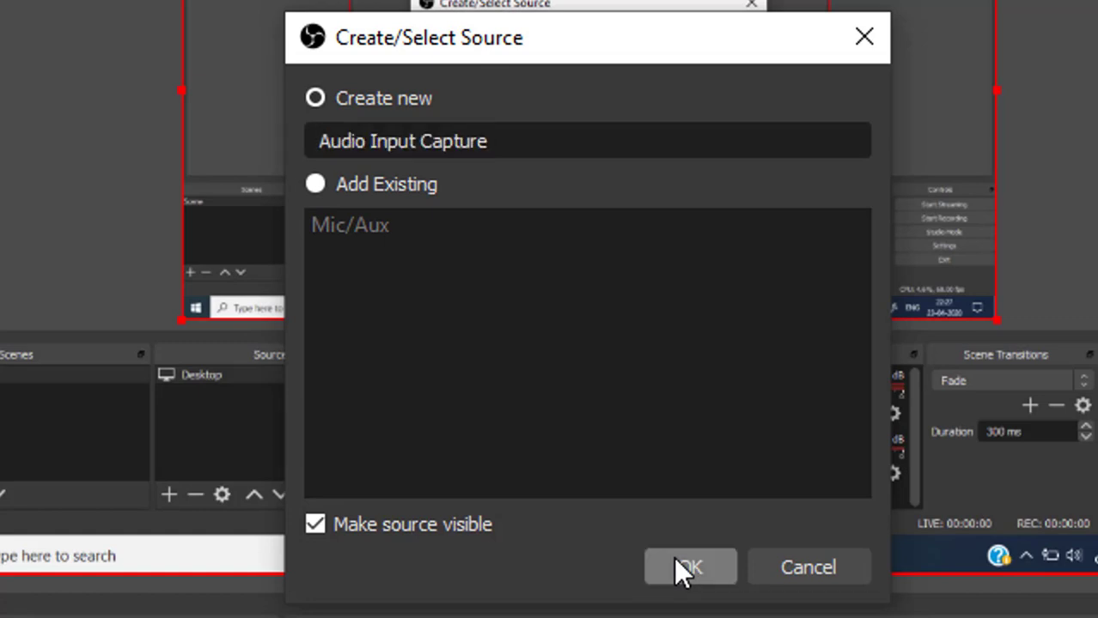
{"action": "left_click", "coordinate": [352, 65]}
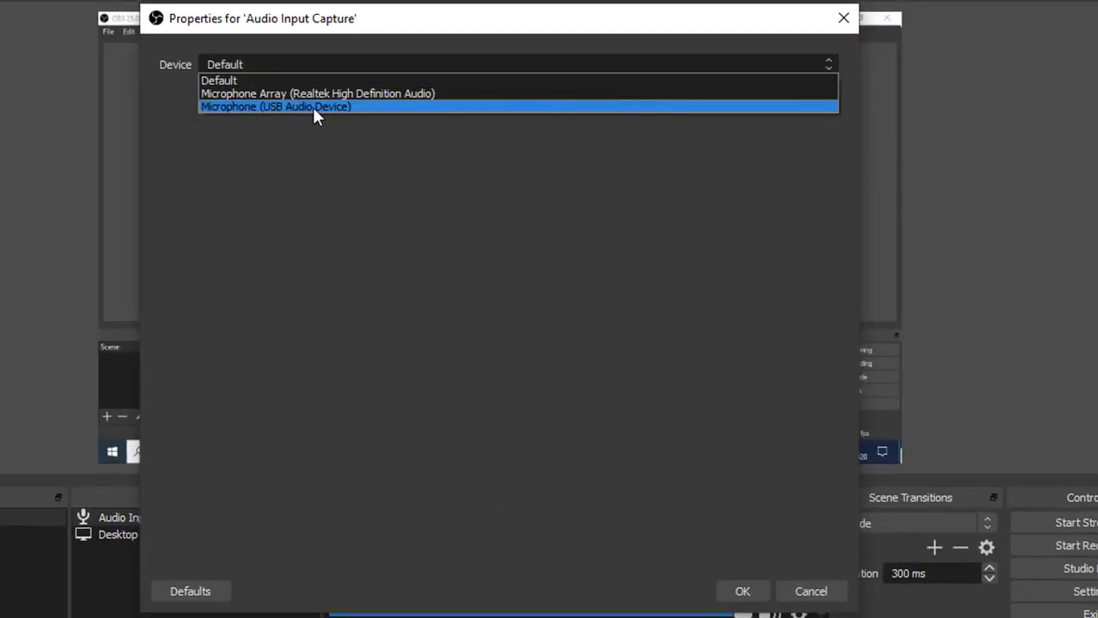
{"action": "left_click", "coordinate": [311, 107]}
{"action": "left_click", "coordinate": [742, 592]}
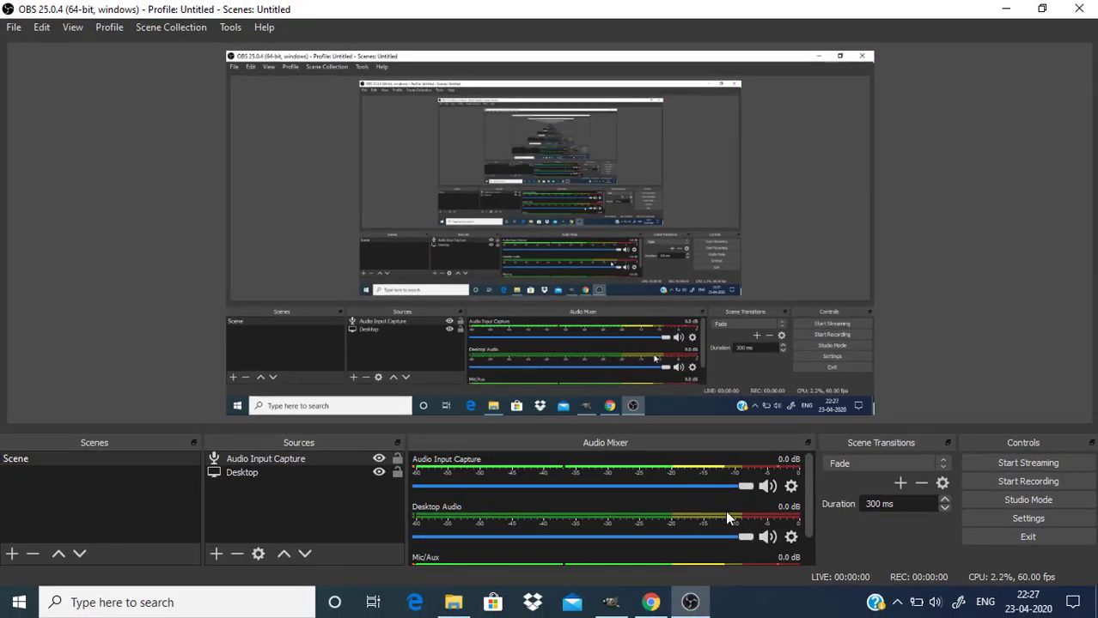
{"action": "scroll", "coordinate": [725, 512], "scroll_direction": "down", "scroll_amount": 2}
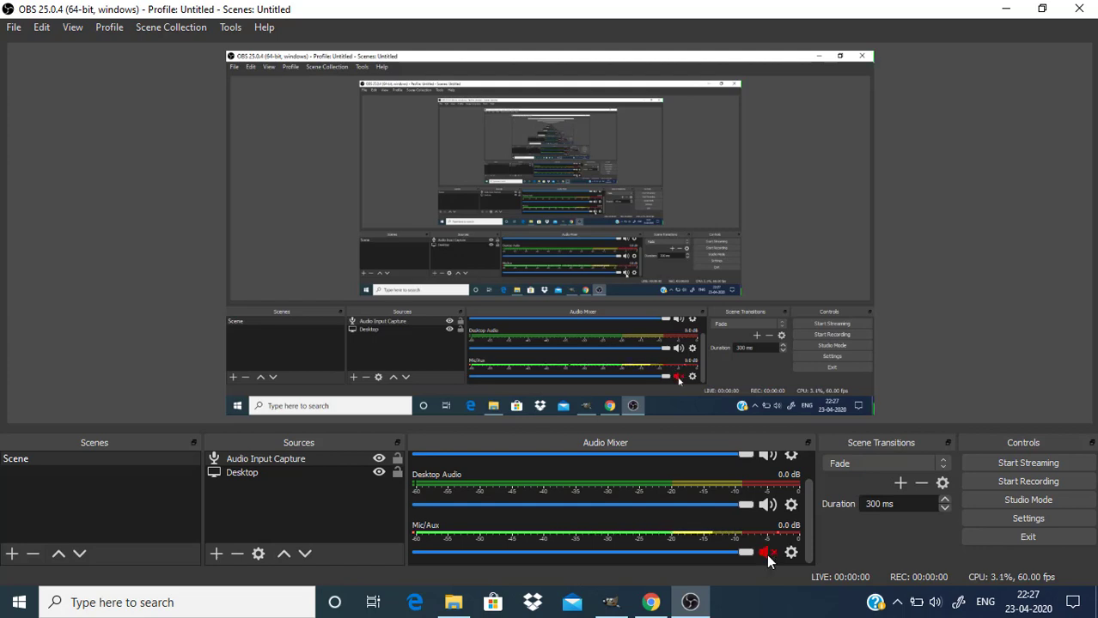
{"action": "scroll", "coordinate": [777, 533], "scroll_direction": "up", "scroll_amount": 2}
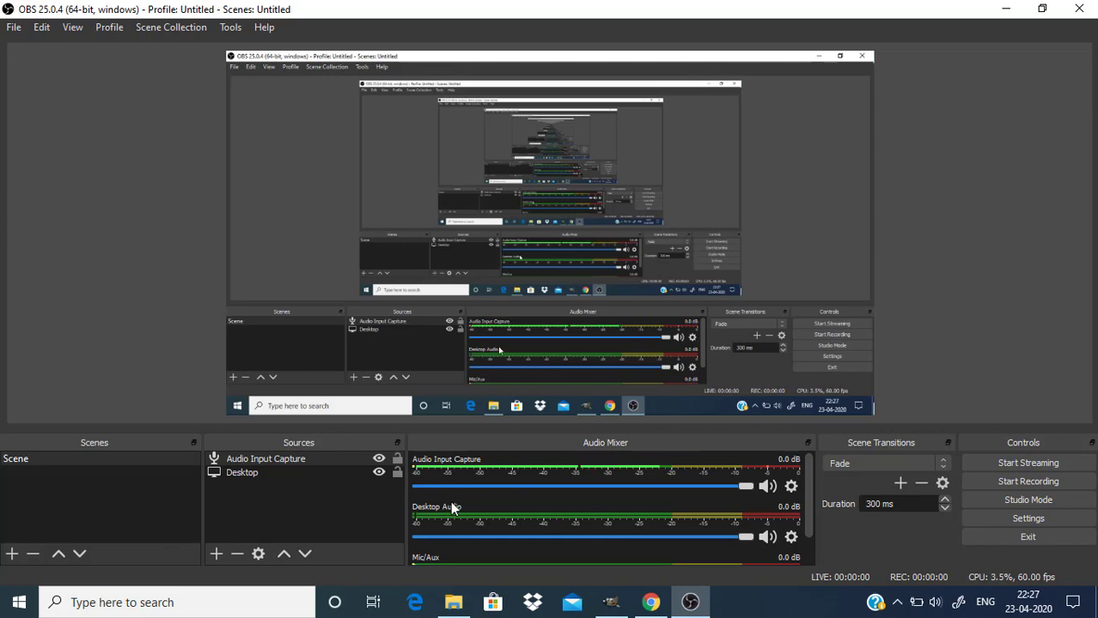
{"action": "left_click", "coordinate": [767, 536]}
{"action": "left_click", "coordinate": [758, 536]}
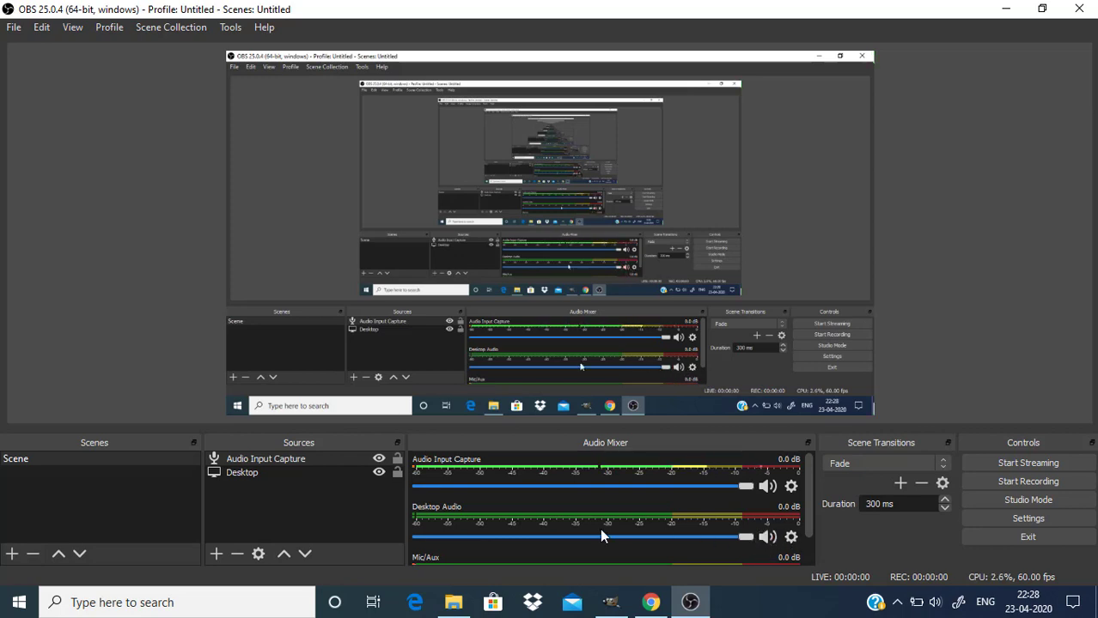